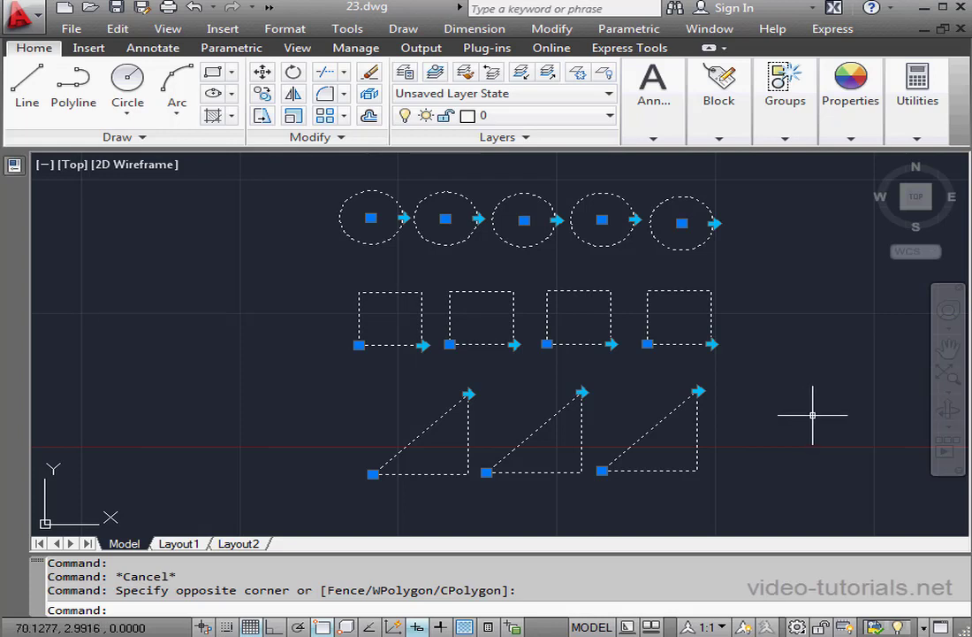
Clear the selection of all circles, squares and triangles
{"action": "left_click", "coordinate": [698, 389]}
{"action": "left_click", "coordinate": [698, 390]}
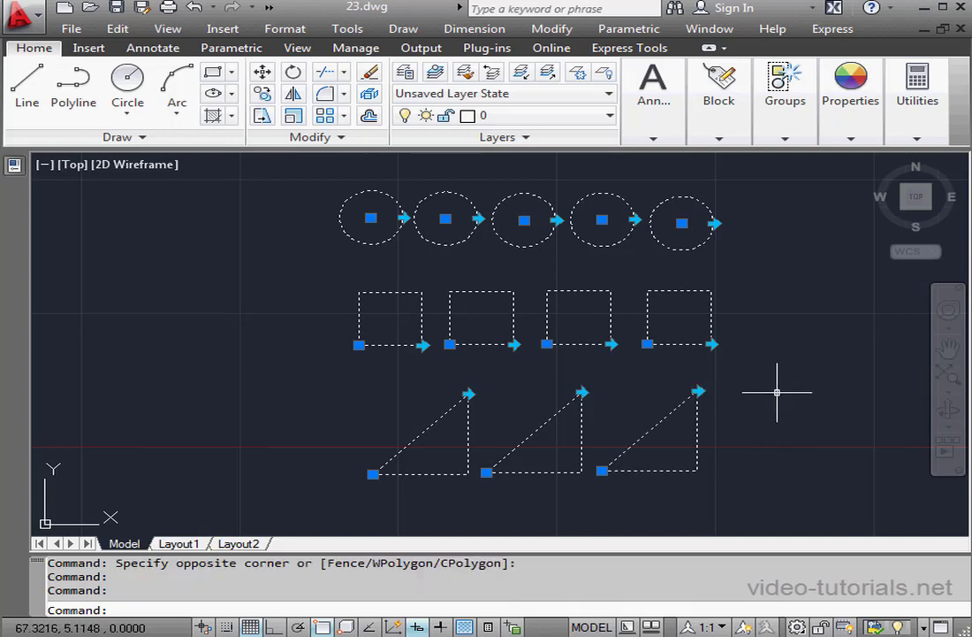
{"action": "key", "text": "Escape"}
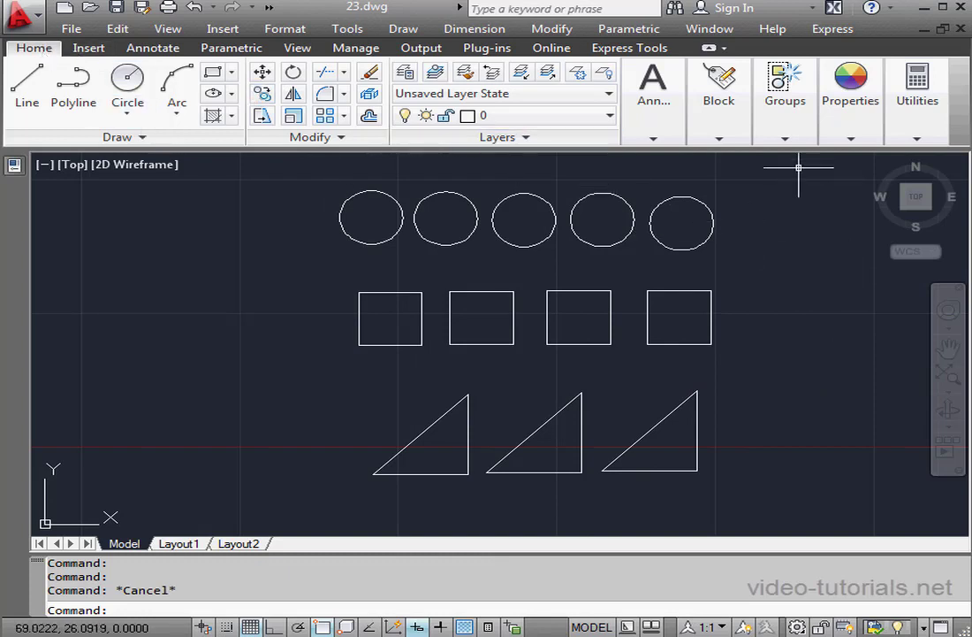
Hide the Utilities ribbon panel and place the Groups panel between Layers and Annotation
{"action": "left_click", "coordinate": [785, 139]}
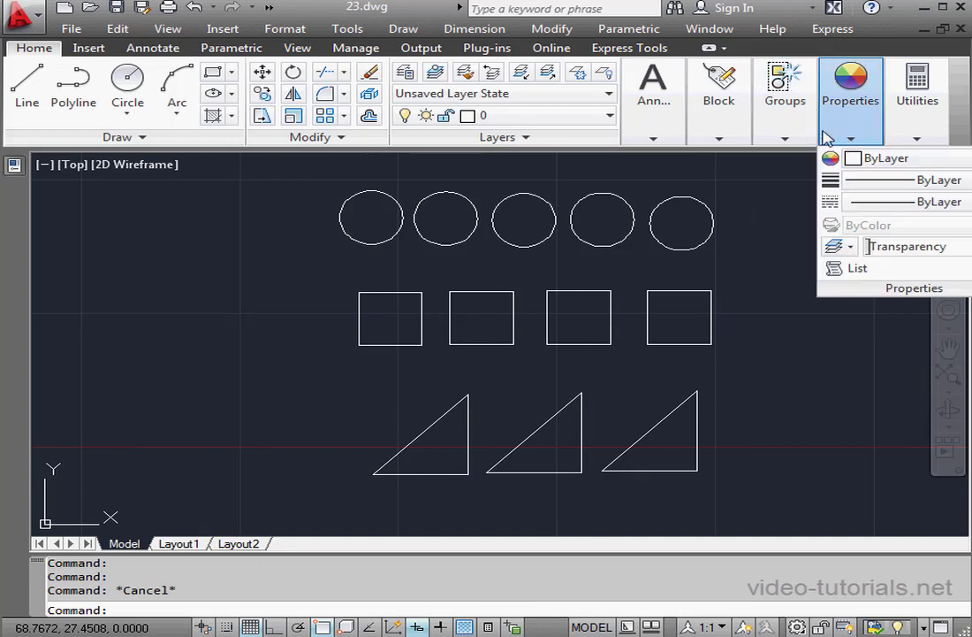
{"action": "right_click", "coordinate": [814, 134]}
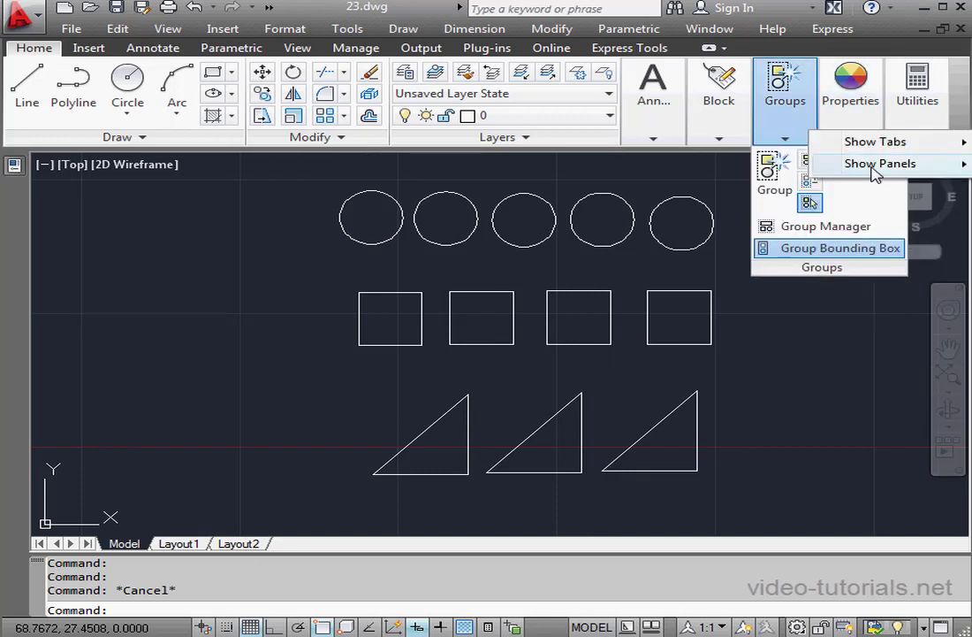
{"action": "right_click", "coordinate": [637, 136]}
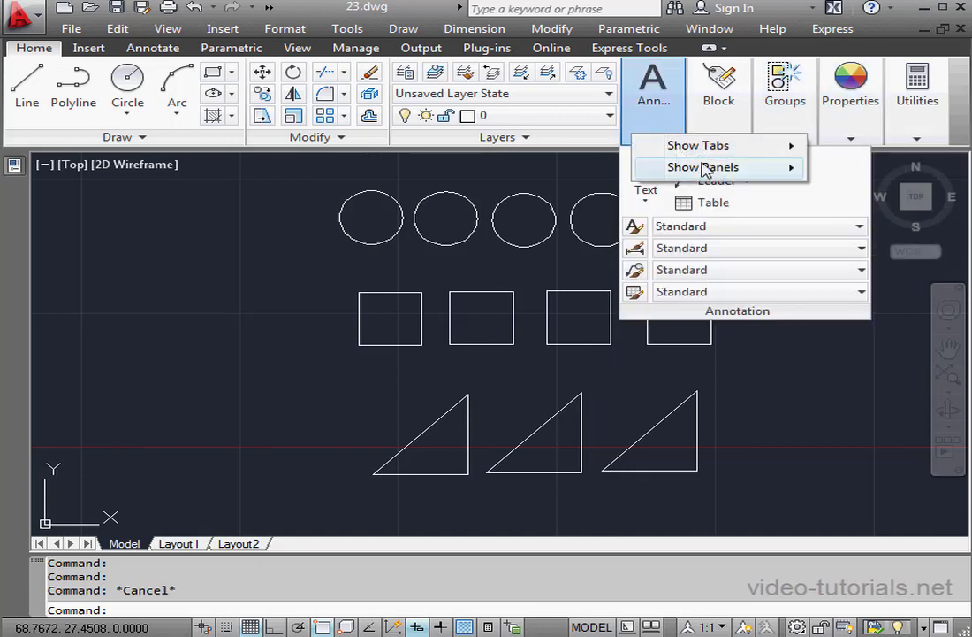
{"action": "mouse_move", "coordinate": [700, 172]}
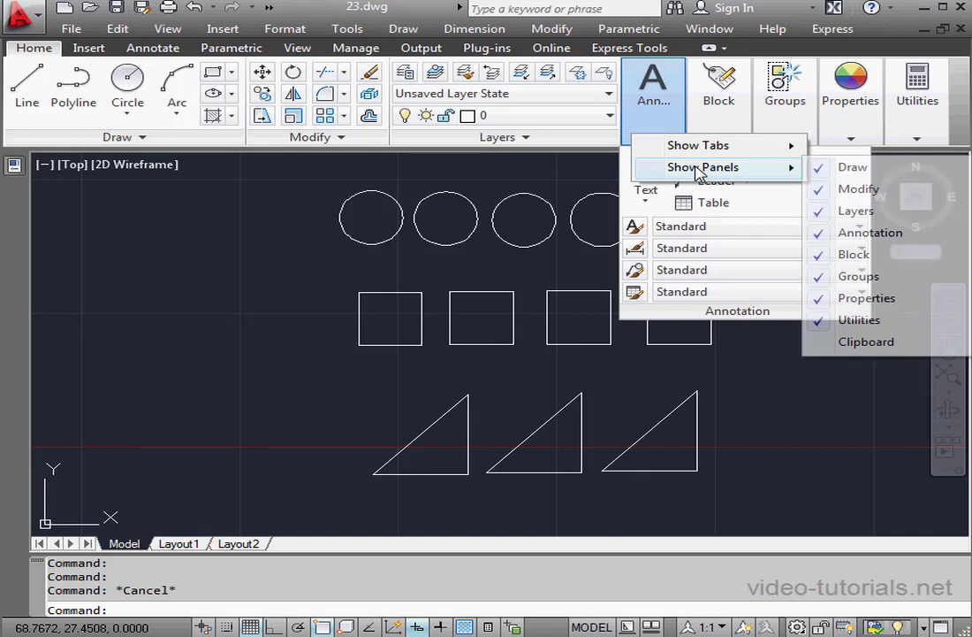
{"action": "left_click", "coordinate": [865, 320]}
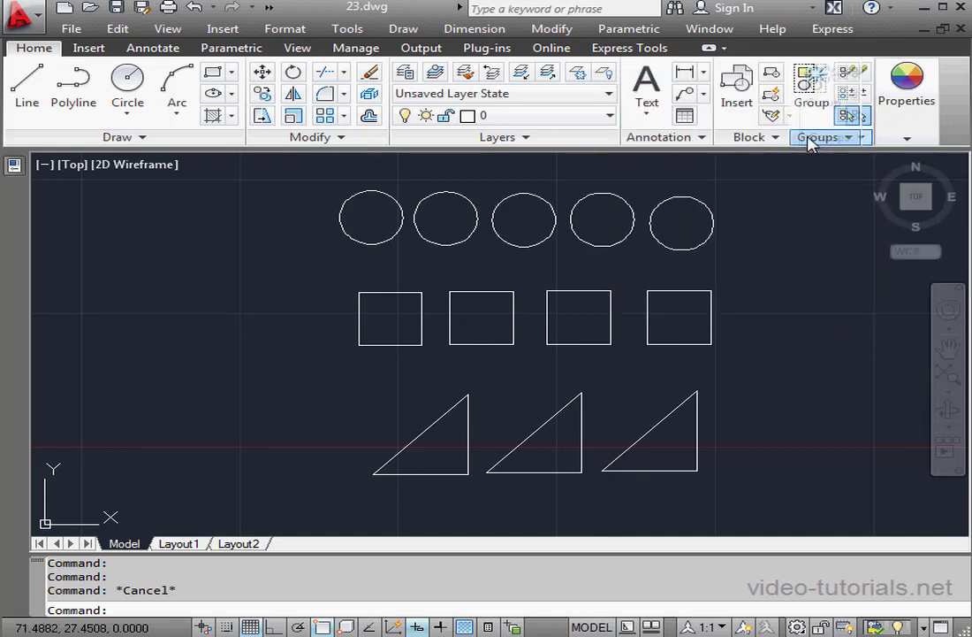
{"action": "left_click_drag", "start_coordinate": [810, 141], "coordinate": [632, 137]}
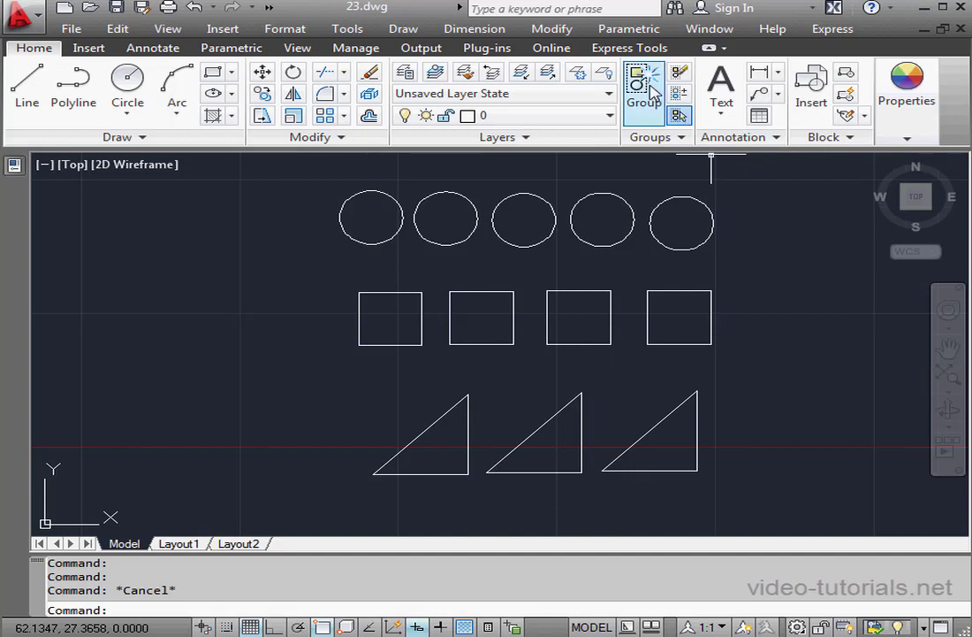
Group the five circles in the upper row under the name Gr01
{"action": "left_click", "coordinate": [651, 88]}
{"action": "left_click", "coordinate": [781, 190]}
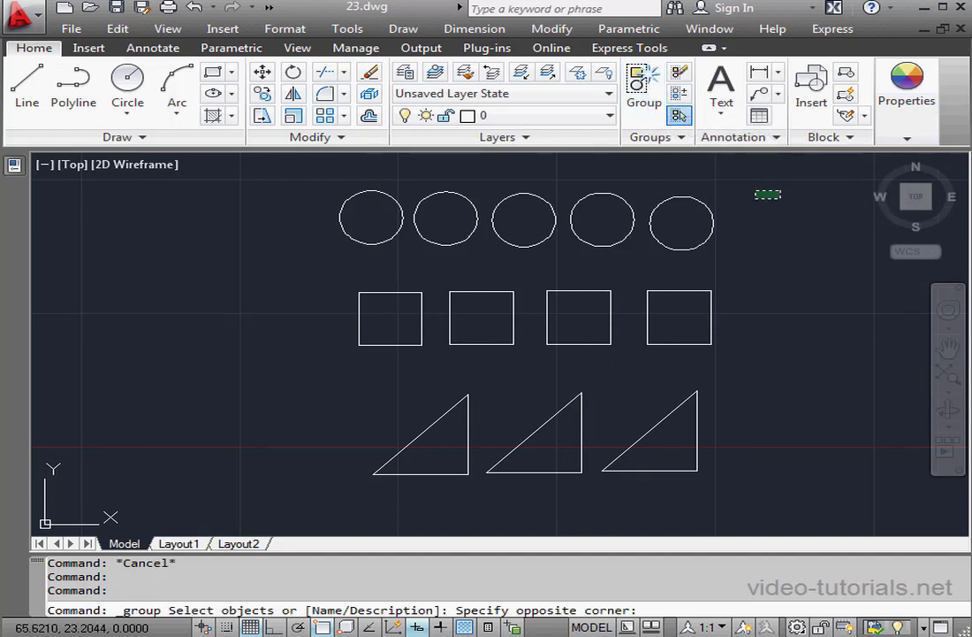
{"action": "left_click", "coordinate": [314, 234]}
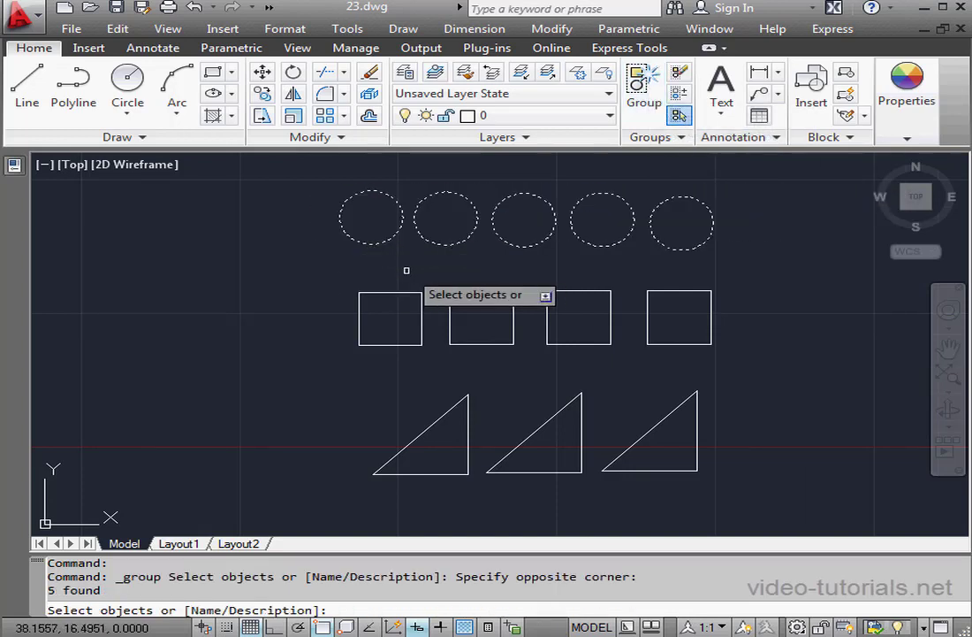
{"action": "right_click", "coordinate": [312, 287]}
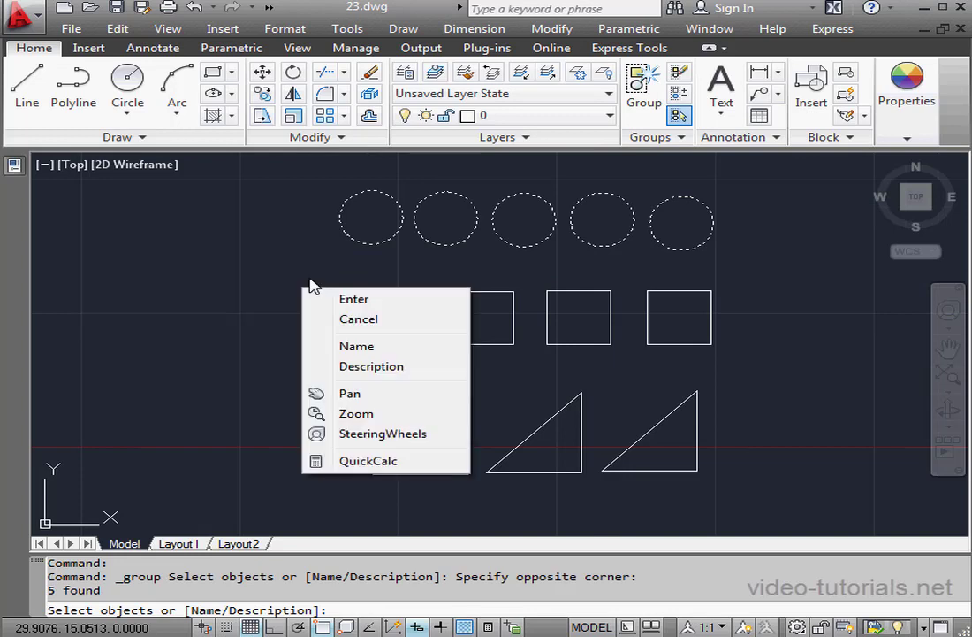
{"action": "left_click", "coordinate": [358, 348]}
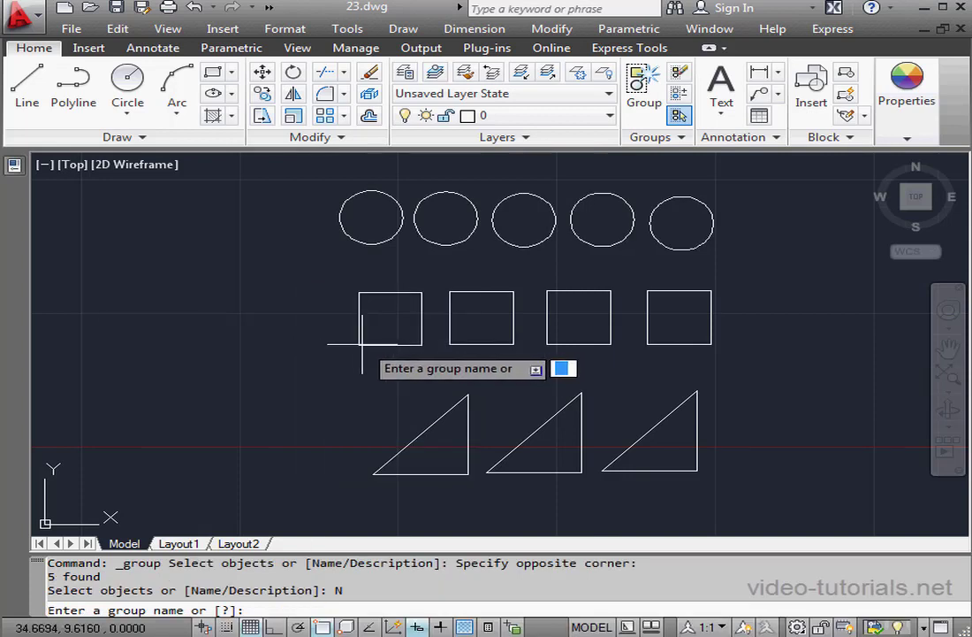
{"action": "type", "text": "Gr0"}
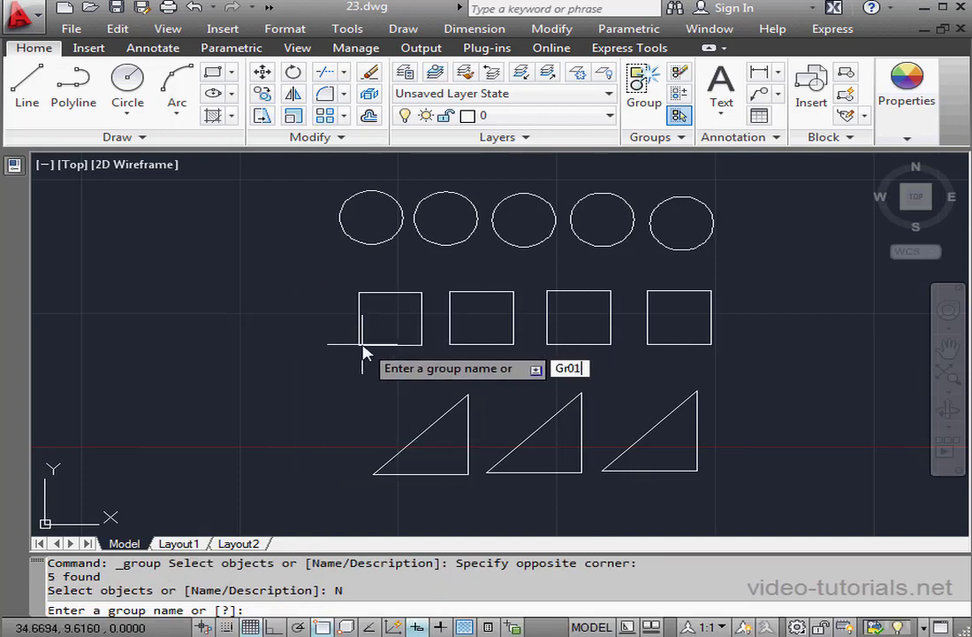
{"action": "type", "text": "1"}
{"action": "key", "text": "Return"}
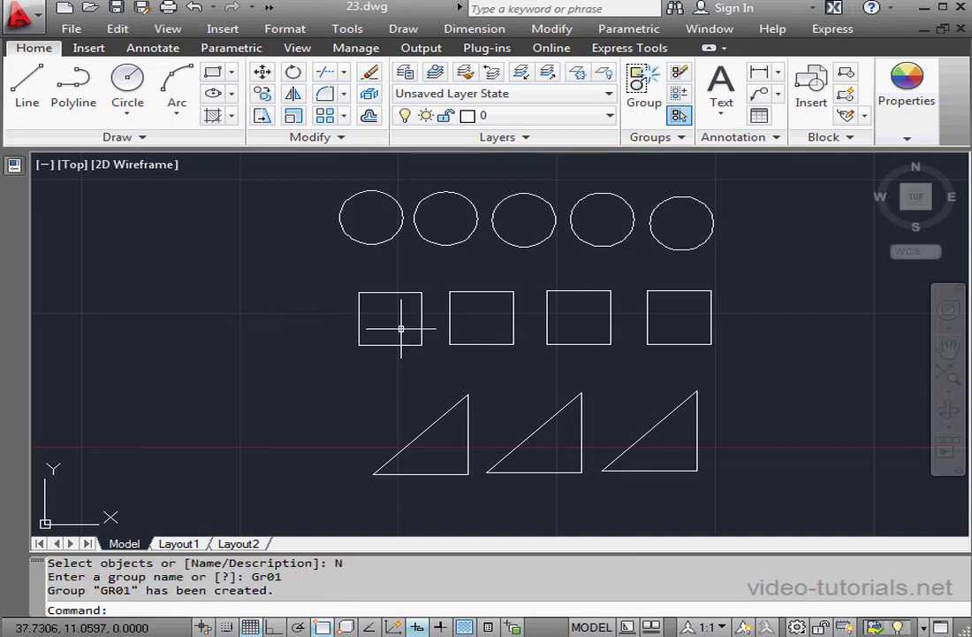
Move the circle group away by its grip, bring it back close to its original place above the squares, and deselect it
{"action": "left_click", "coordinate": [342, 235]}
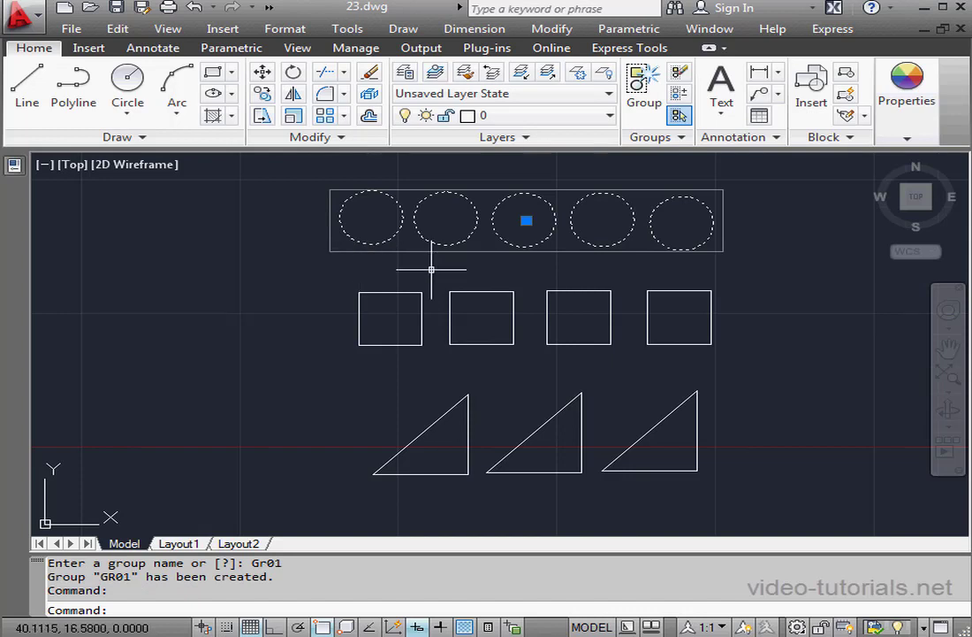
{"action": "left_click", "coordinate": [526, 220]}
{"action": "left_click", "coordinate": [602, 246]}
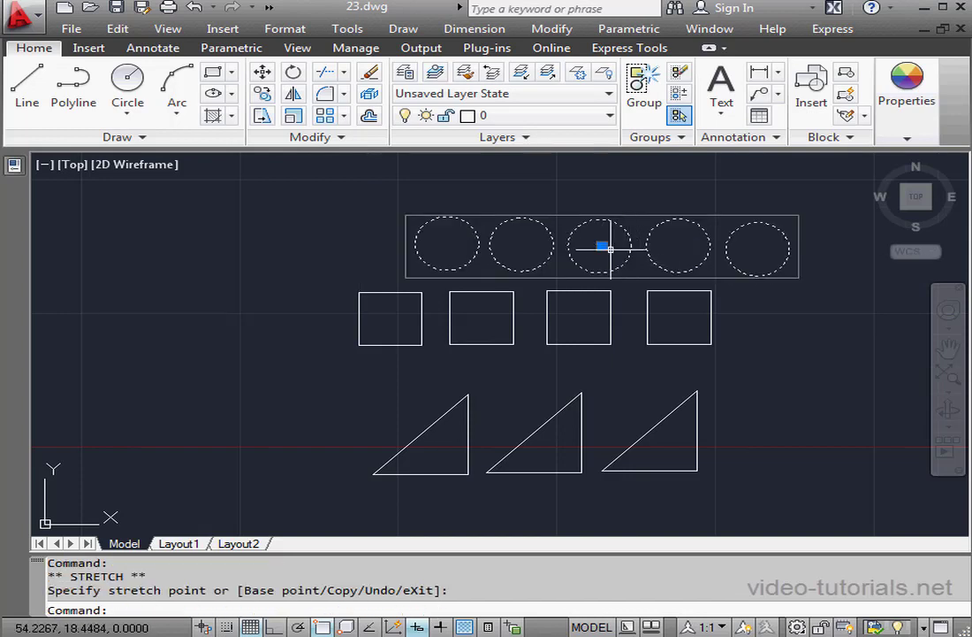
{"action": "left_click", "coordinate": [602, 245]}
{"action": "left_click", "coordinate": [521, 217]}
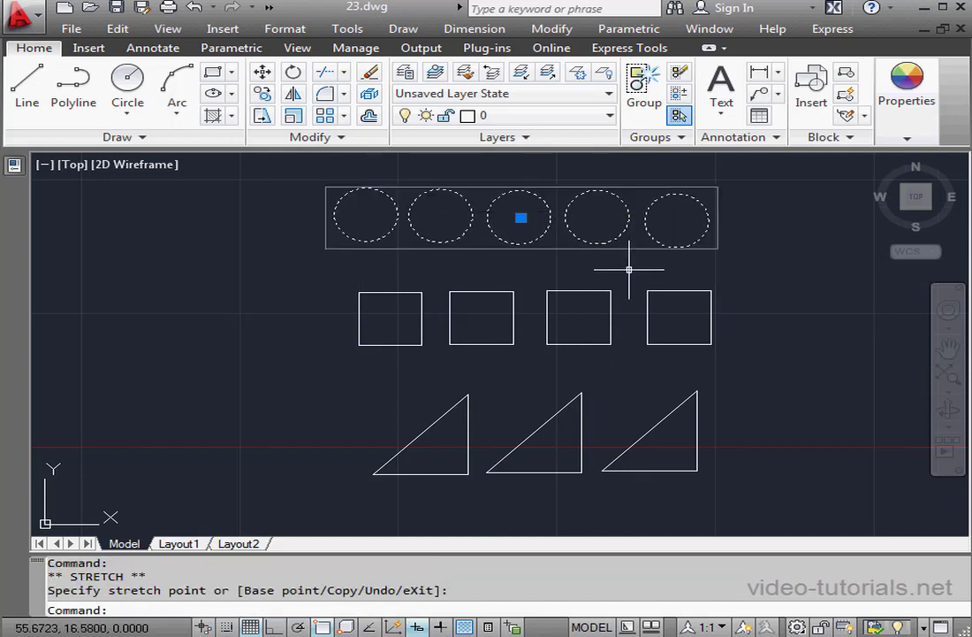
{"action": "key", "text": "Escape"}
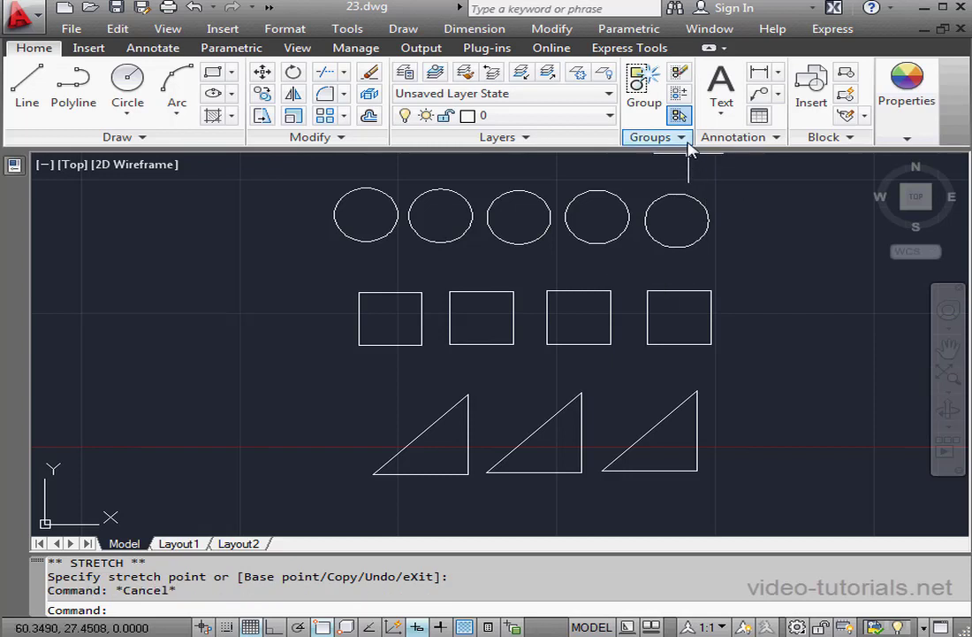
In the Group Manager, enter Description01 as the description for the circle group and rename the group GR_01
{"action": "left_click", "coordinate": [688, 144]}
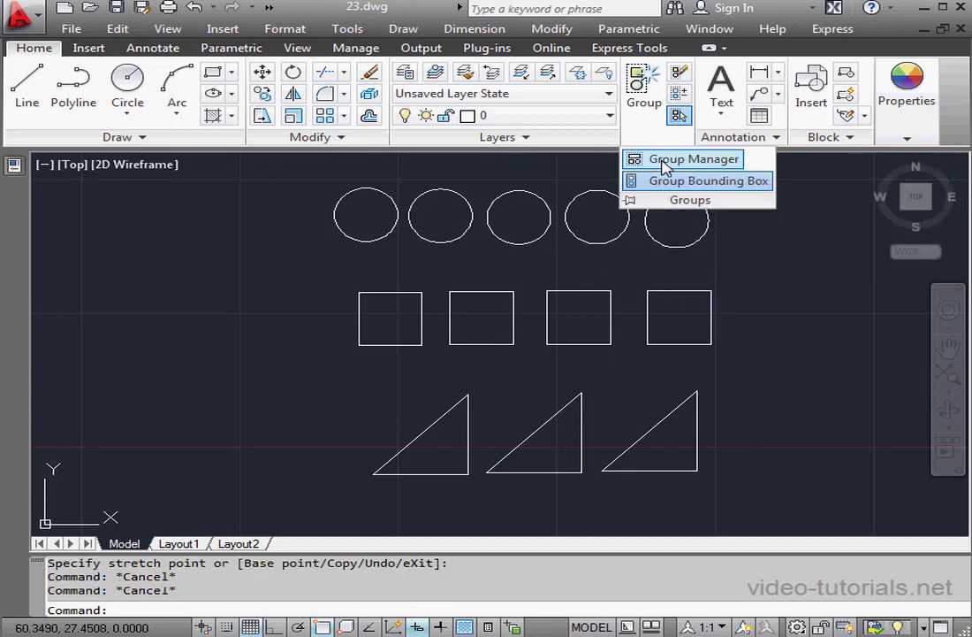
{"action": "left_click", "coordinate": [666, 159]}
{"action": "left_click_drag", "start_coordinate": [449, 162], "coordinate": [704, 172]}
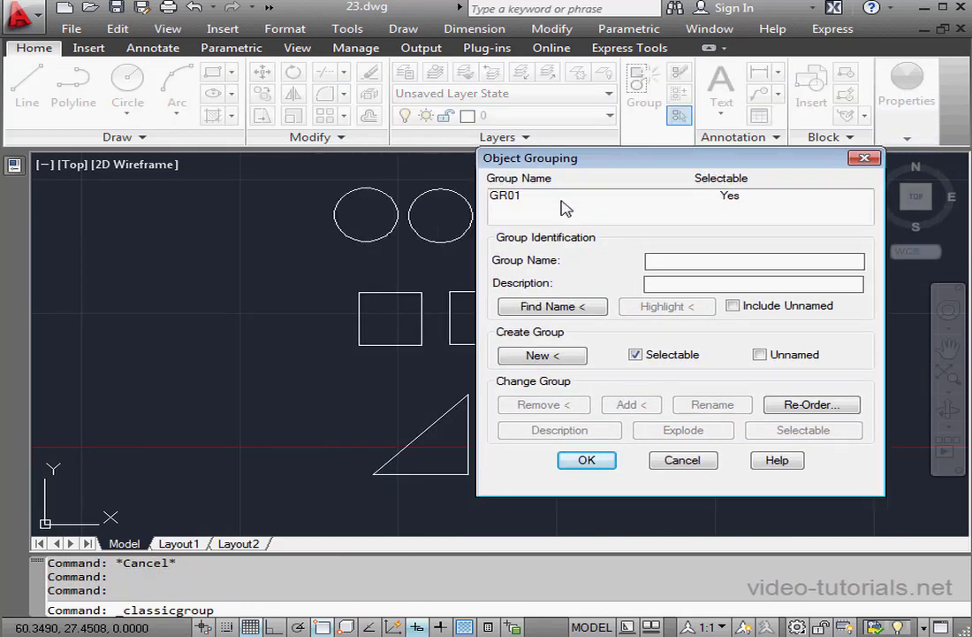
{"action": "left_click", "coordinate": [509, 196]}
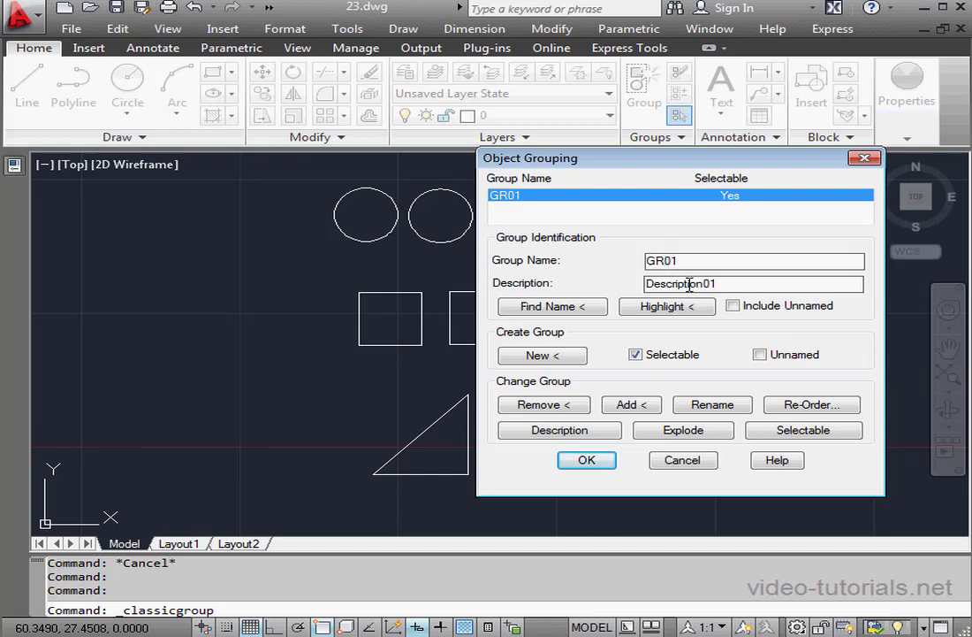
{"action": "left_click", "coordinate": [703, 404]}
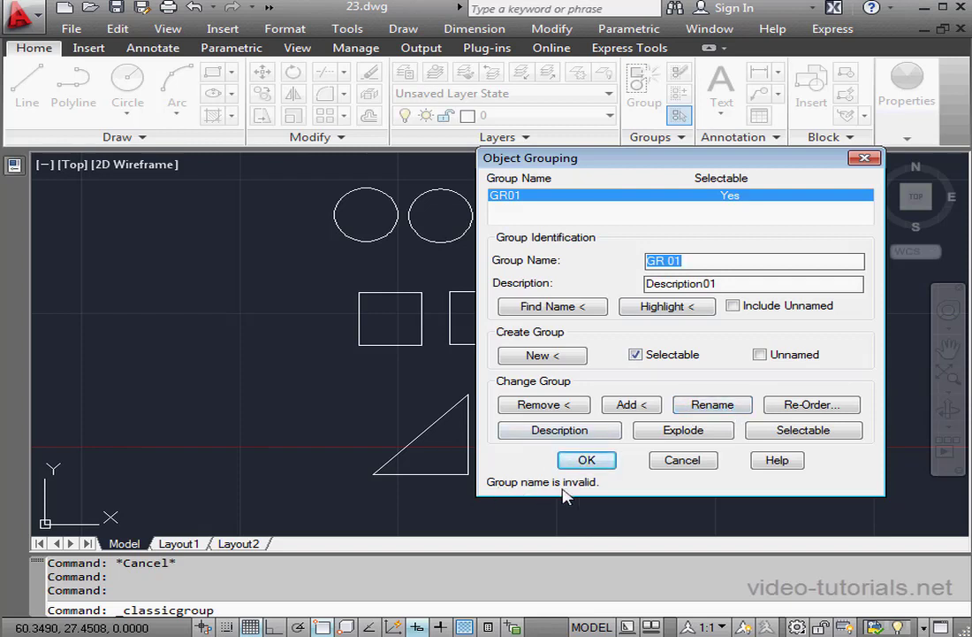
{"action": "left_click", "coordinate": [665, 259]}
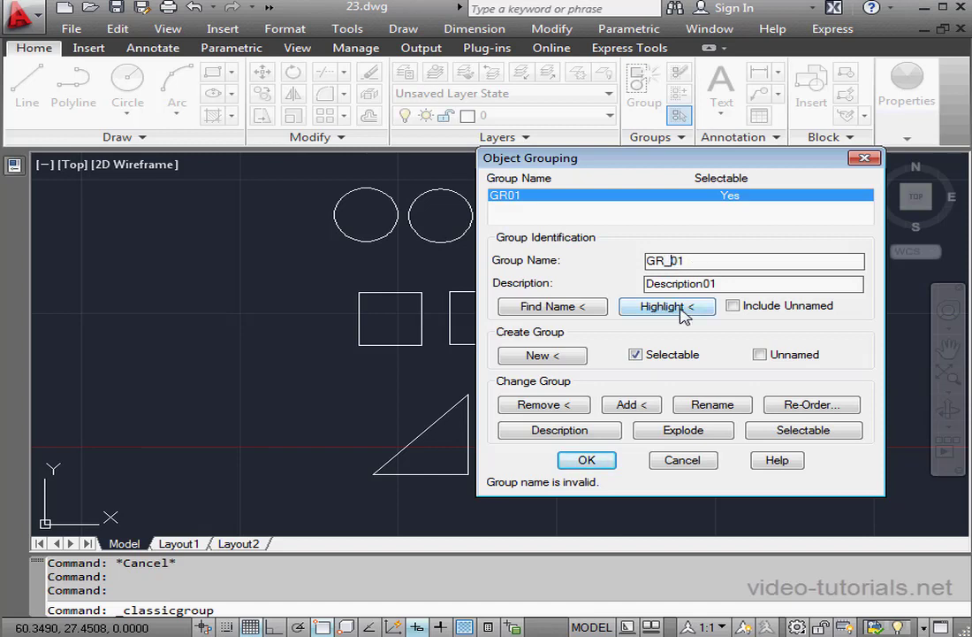
{"action": "left_click", "coordinate": [742, 404]}
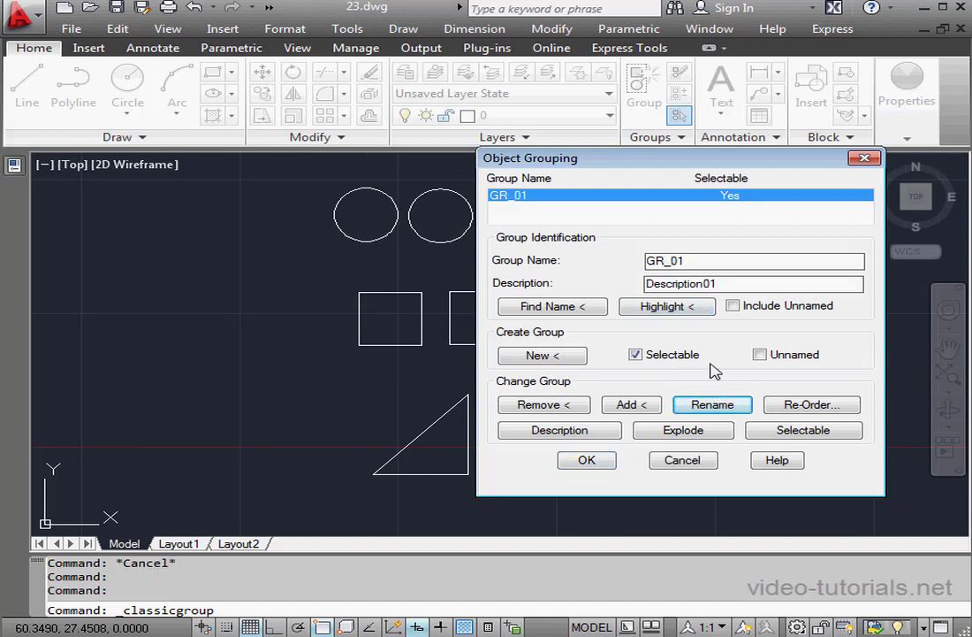
Create a new group named GR_02 from the four squares in the middle row
{"action": "left_click_drag", "start_coordinate": [688, 259], "coordinate": [680, 258]}
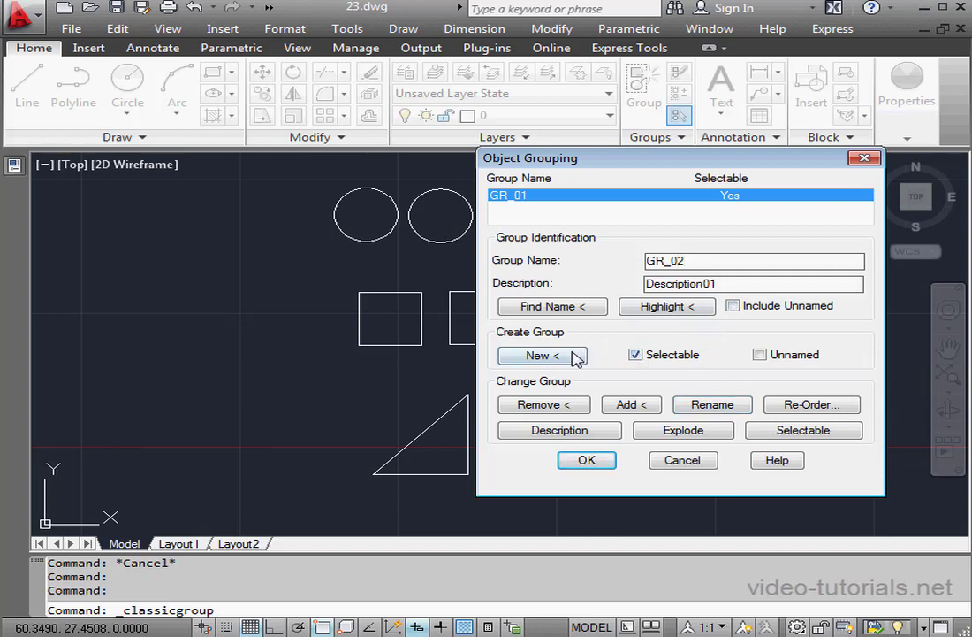
{"action": "left_click", "coordinate": [541, 355]}
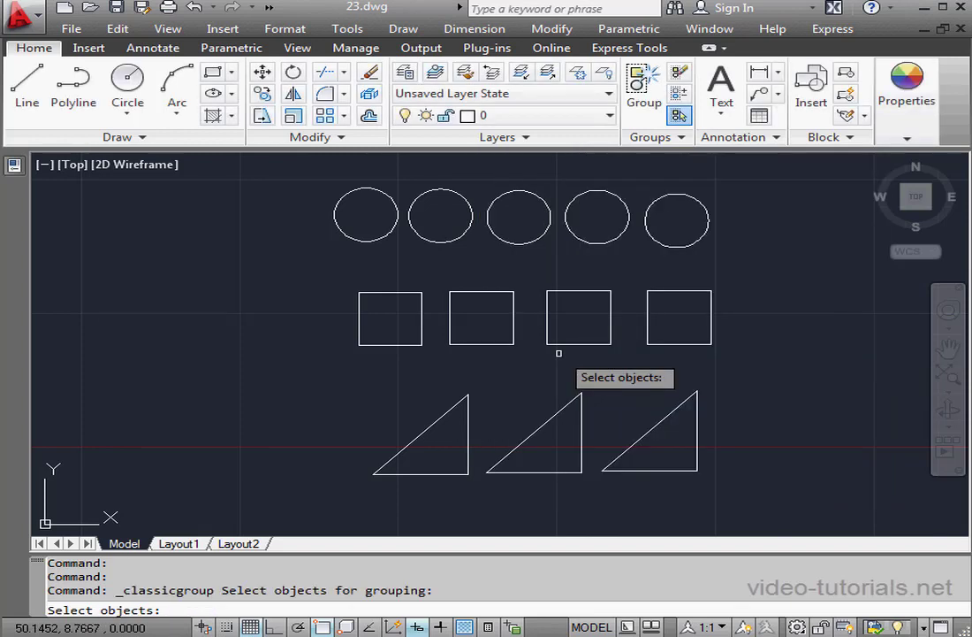
{"action": "left_click", "coordinate": [763, 309]}
{"action": "left_click", "coordinate": [302, 317]}
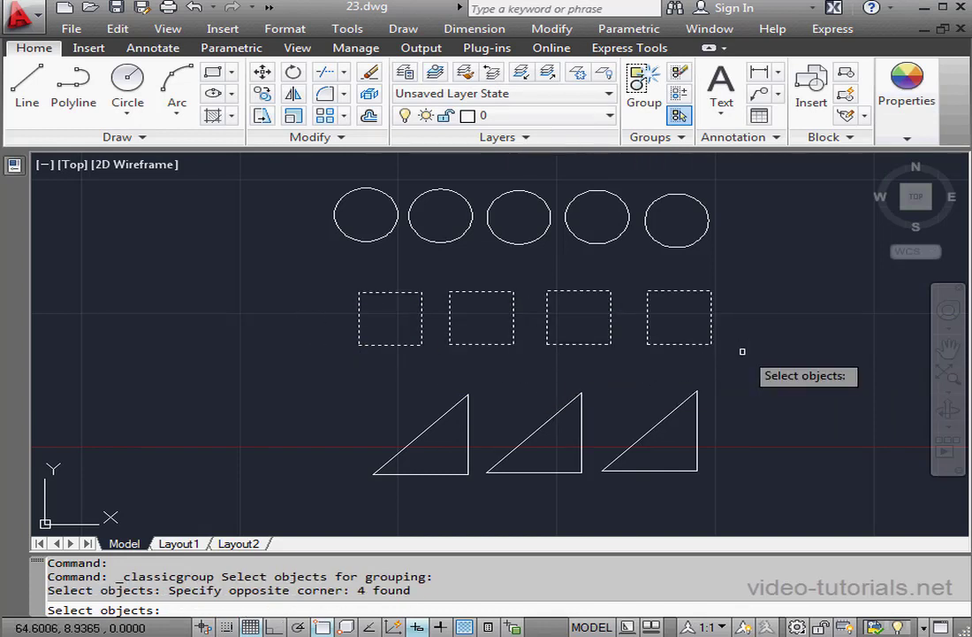
{"action": "key", "text": "Return"}
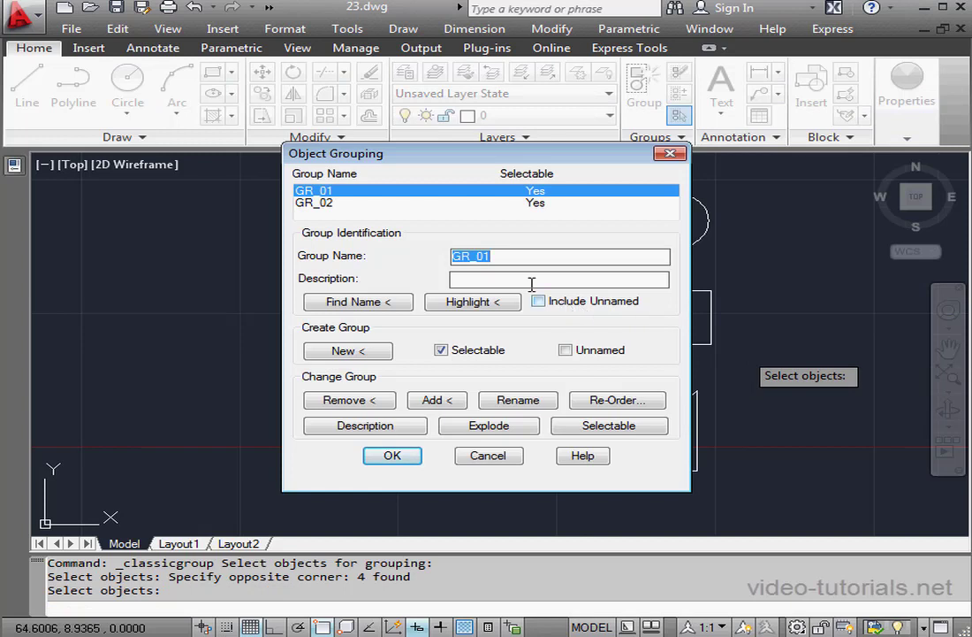
Update the group descriptions to Description01 for GR_01 and Description02 for GR_02
{"action": "left_click", "coordinate": [487, 280]}
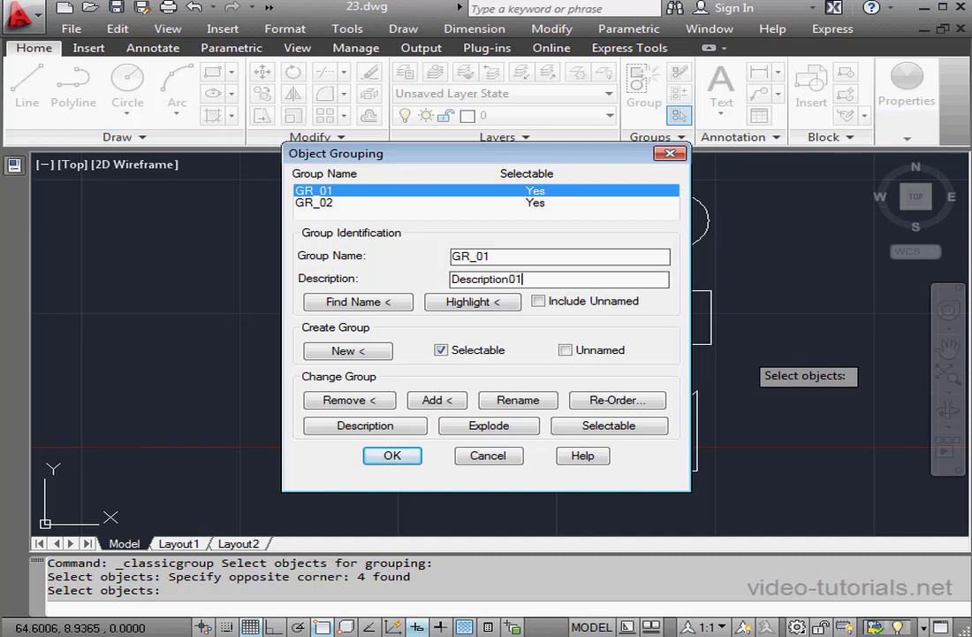
{"action": "left_click", "coordinate": [389, 431]}
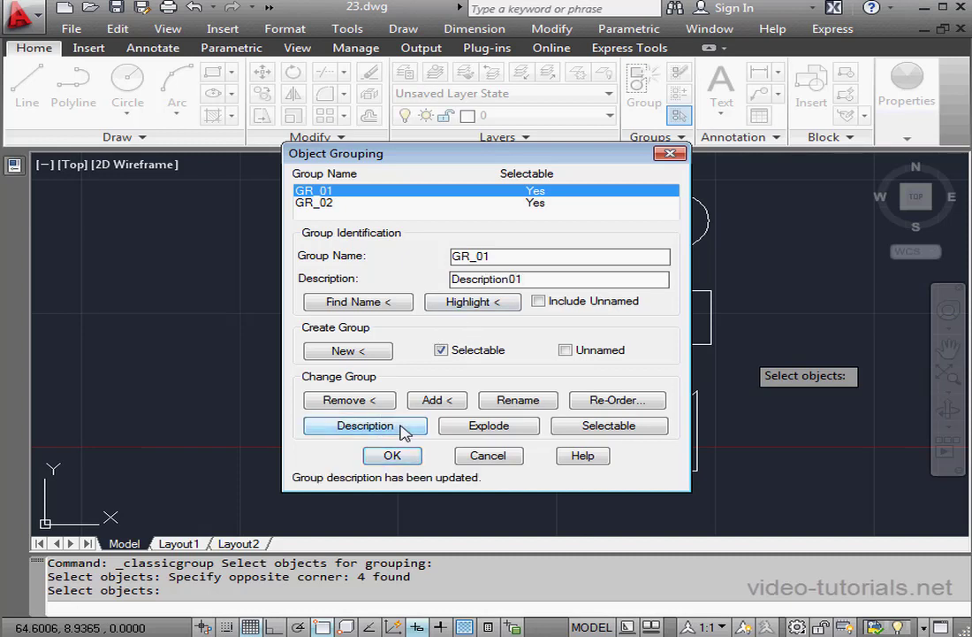
{"action": "left_click", "coordinate": [308, 203]}
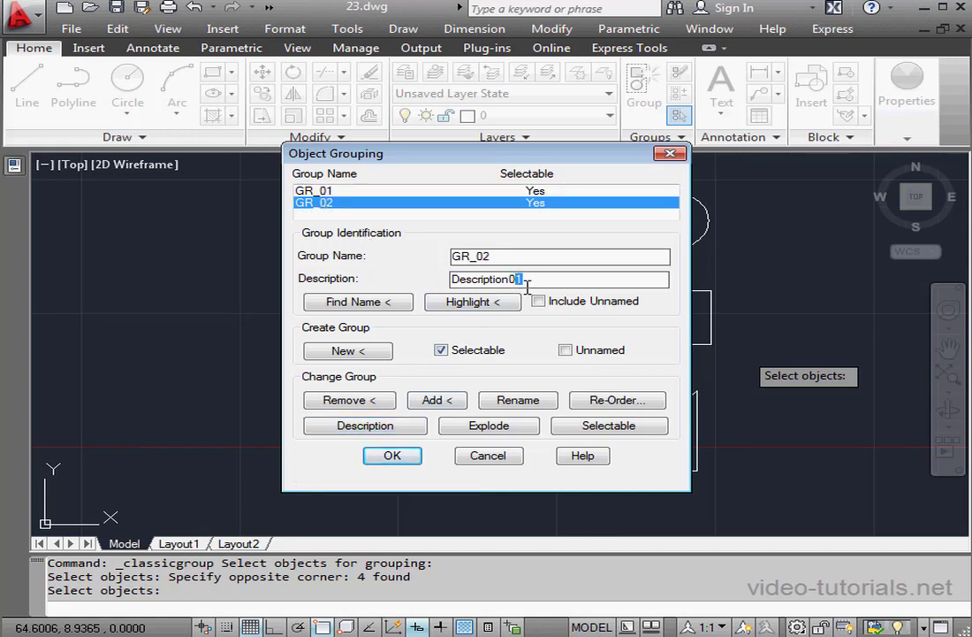
{"action": "type", "text": "2"}
{"action": "left_click", "coordinate": [380, 427]}
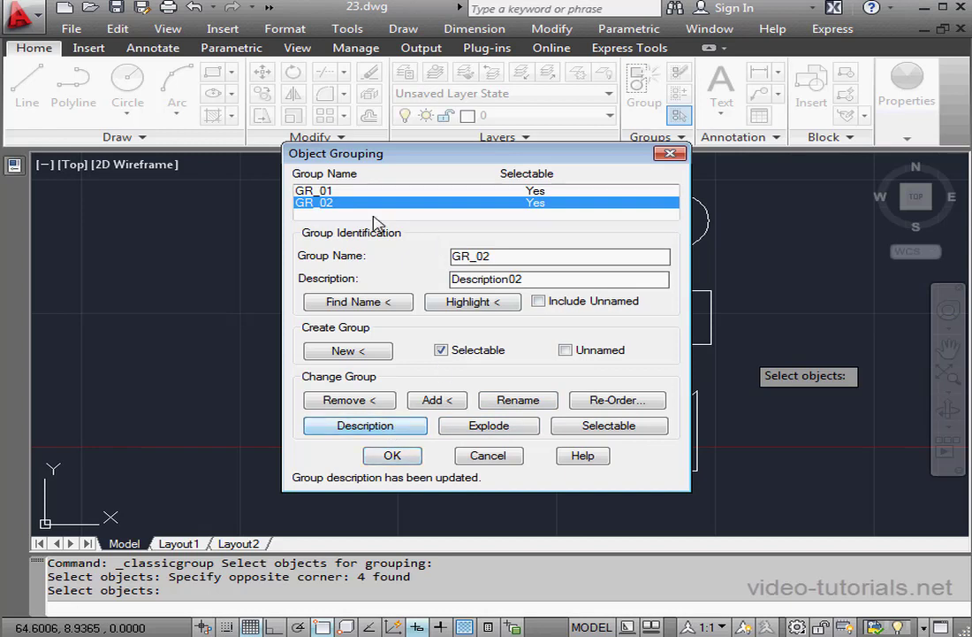
{"action": "left_click", "coordinate": [389, 191]}
Remove the rightmost square from group GR_02
{"action": "left_click", "coordinate": [384, 202]}
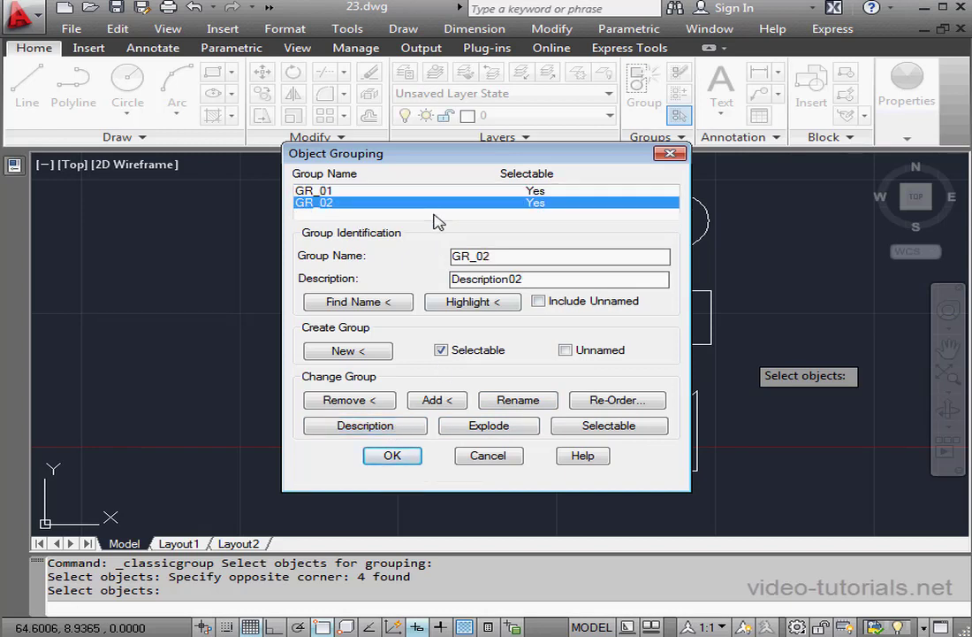
{"action": "left_click", "coordinate": [363, 402]}
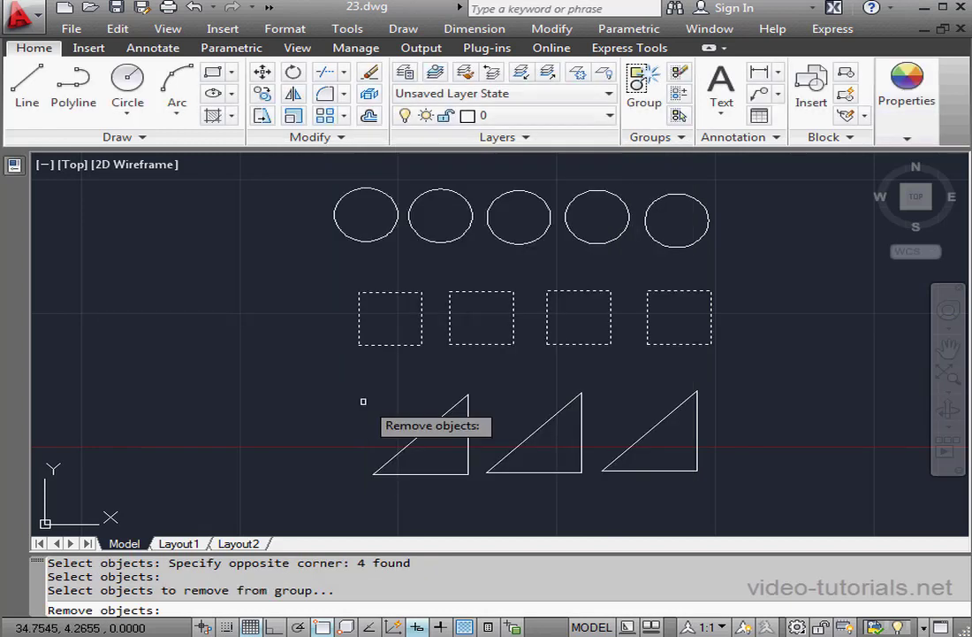
{"action": "left_click", "coordinate": [711, 324]}
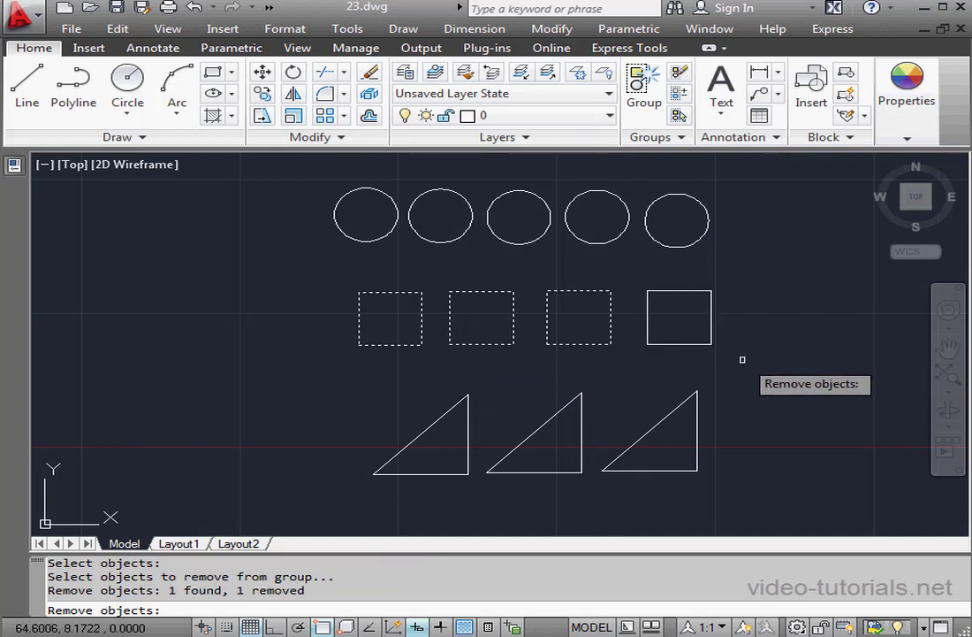
{"action": "key", "text": "Return"}
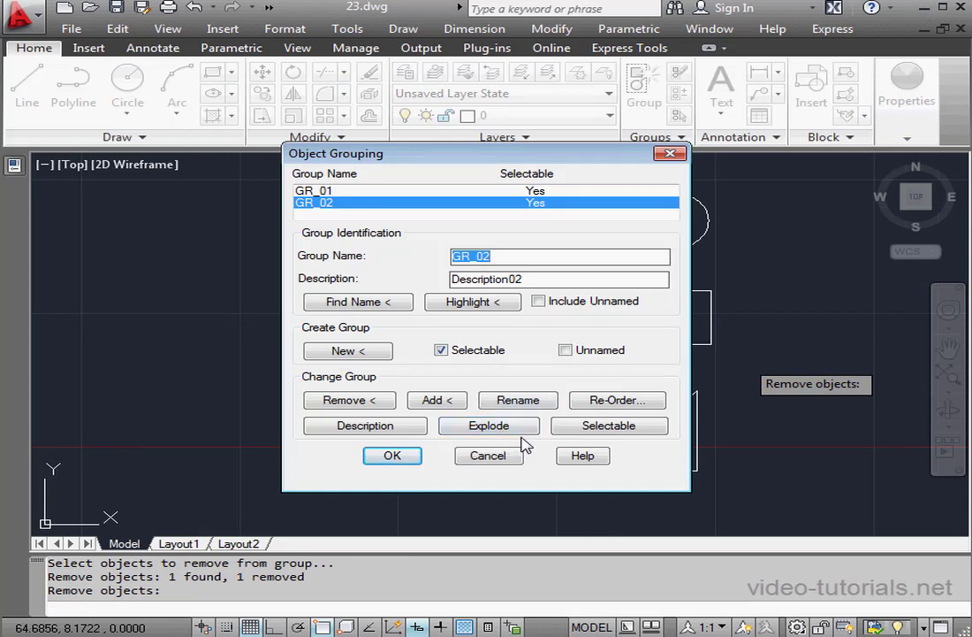
Make group GR_02 non-selectable, close the Group Manager, and test-select the removed rightmost square in the drawing
{"action": "left_click", "coordinate": [621, 431]}
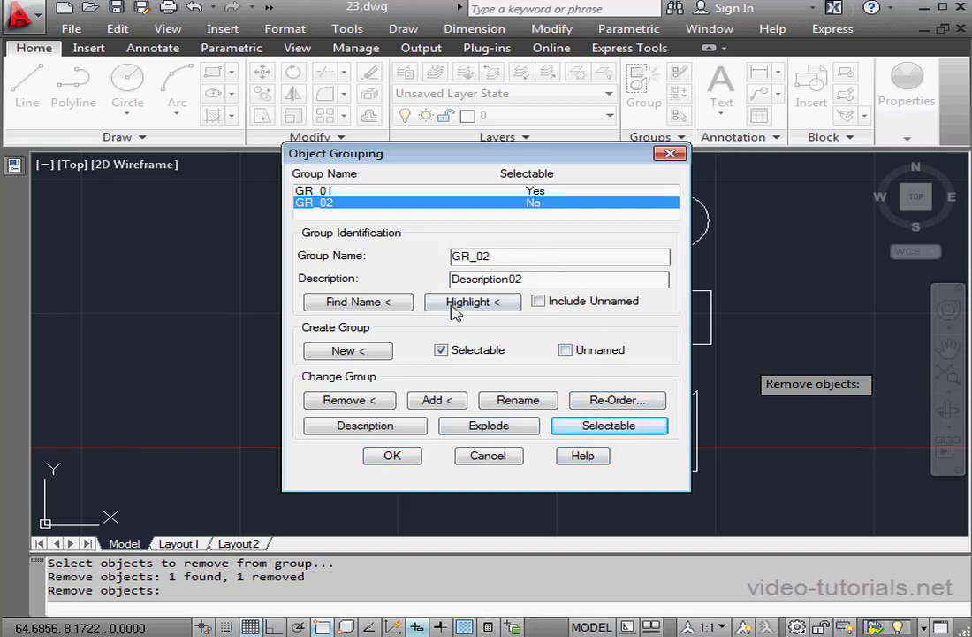
{"action": "left_click", "coordinate": [394, 455]}
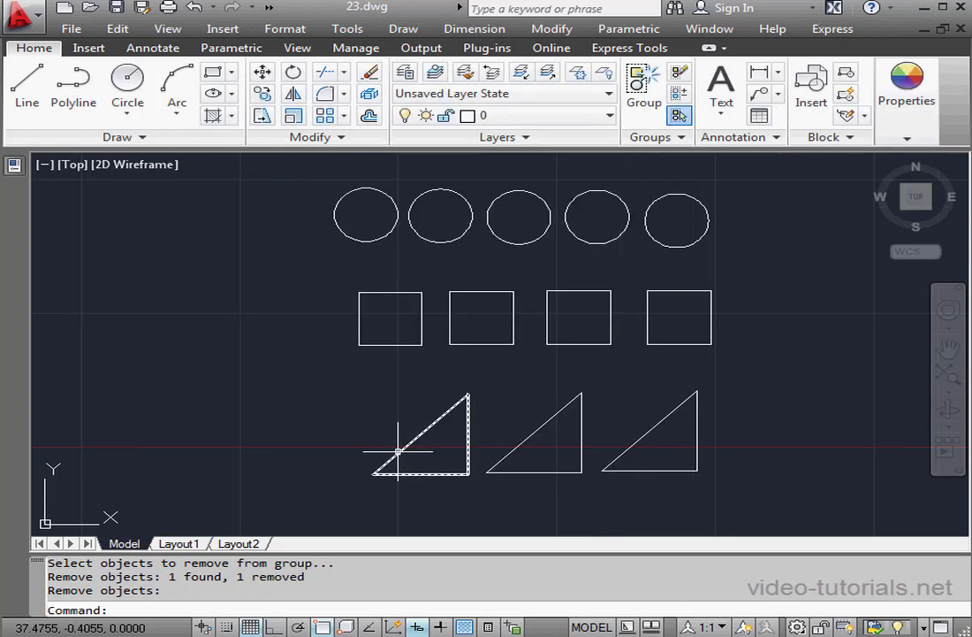
{"action": "left_click", "coordinate": [711, 327]}
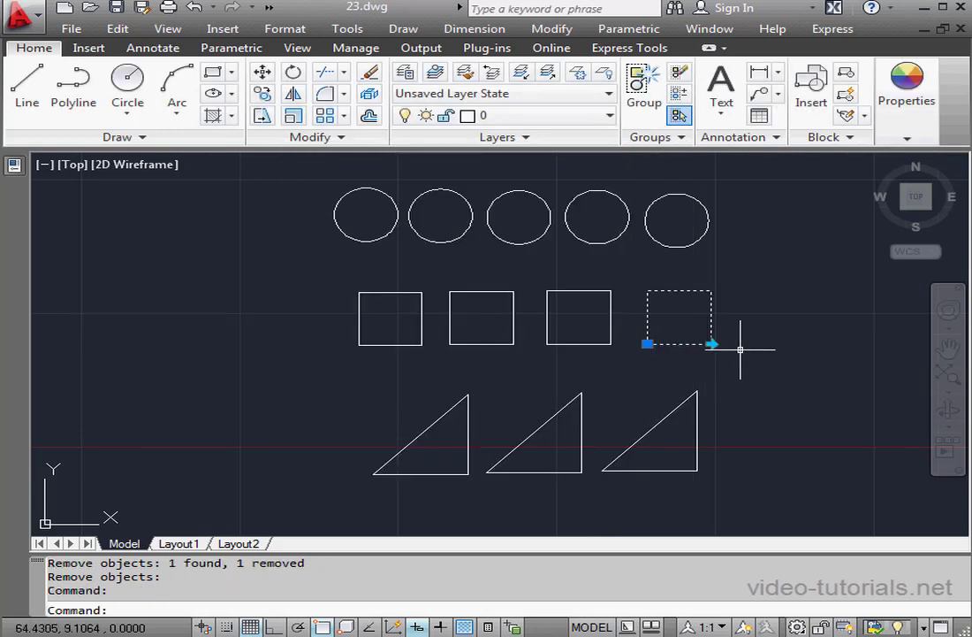
{"action": "key", "text": "Escape"}
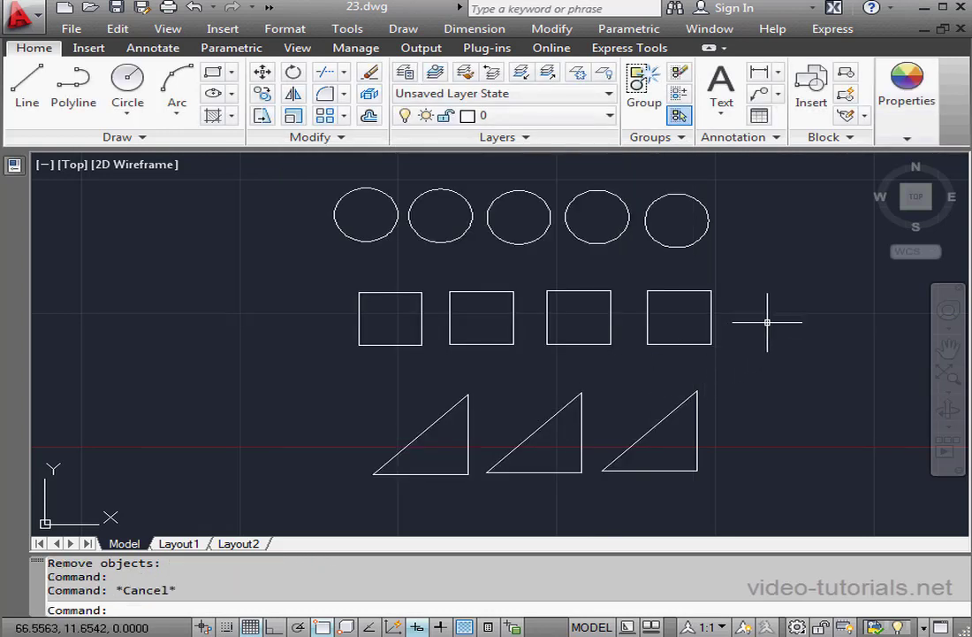
Move the circle group by its grip away and back above the squares, and test-select the third square of GR_02
{"action": "left_click", "coordinate": [700, 241]}
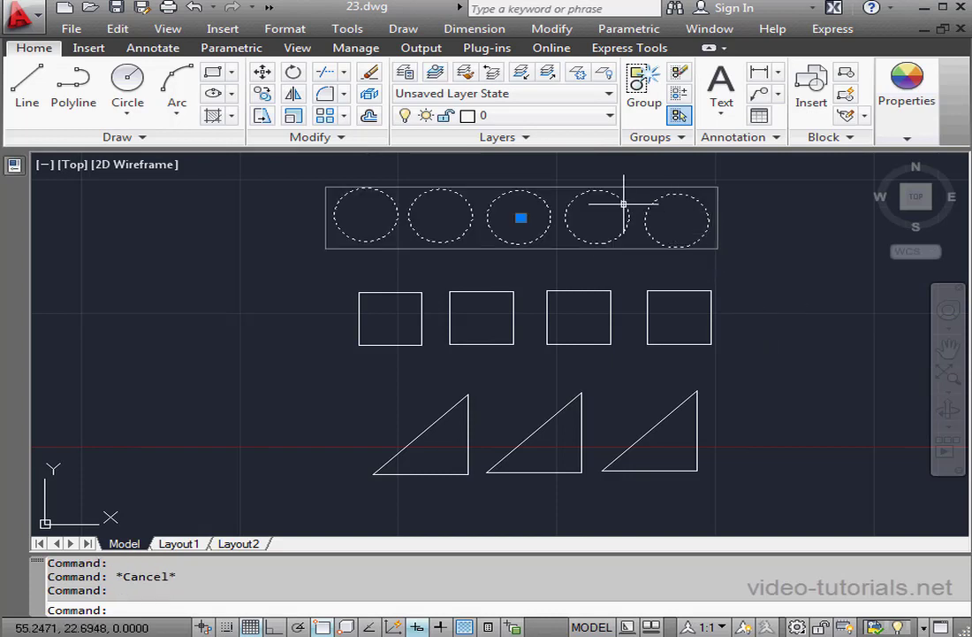
{"action": "left_click", "coordinate": [521, 216]}
{"action": "left_click", "coordinate": [371, 224]}
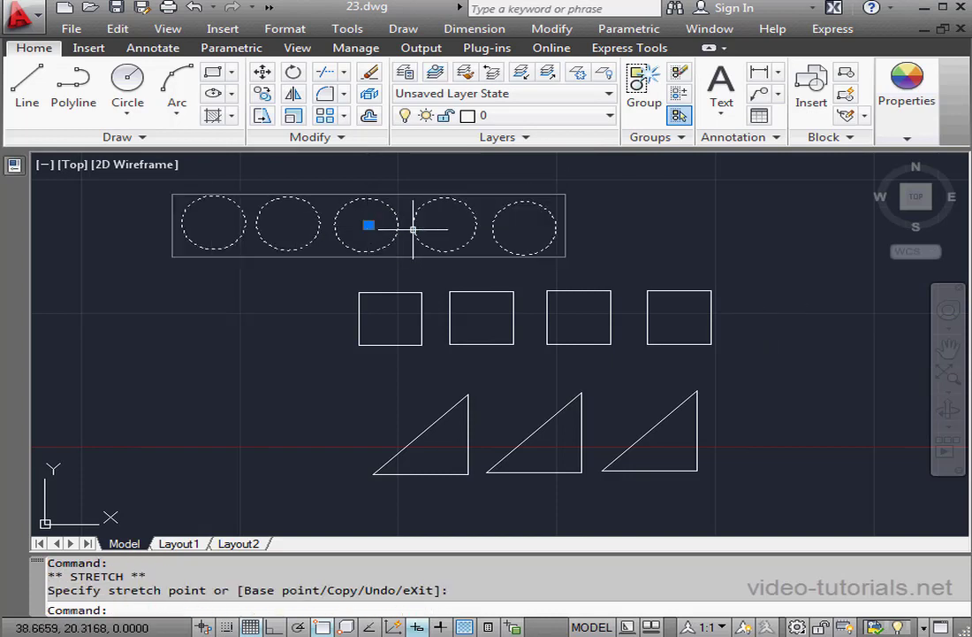
{"action": "left_click", "coordinate": [367, 225]}
{"action": "left_click", "coordinate": [578, 230]}
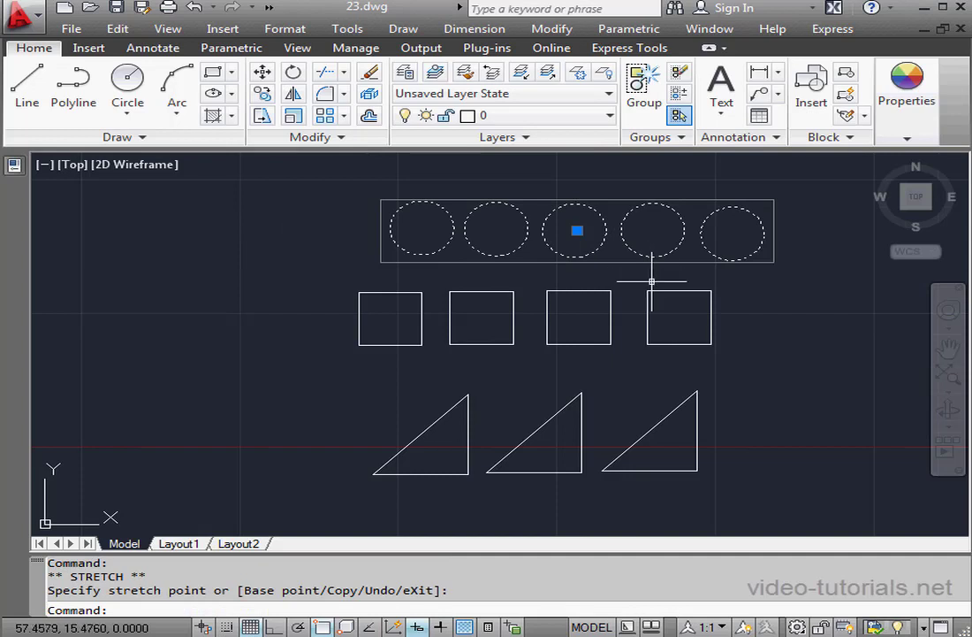
{"action": "key", "text": "Escape"}
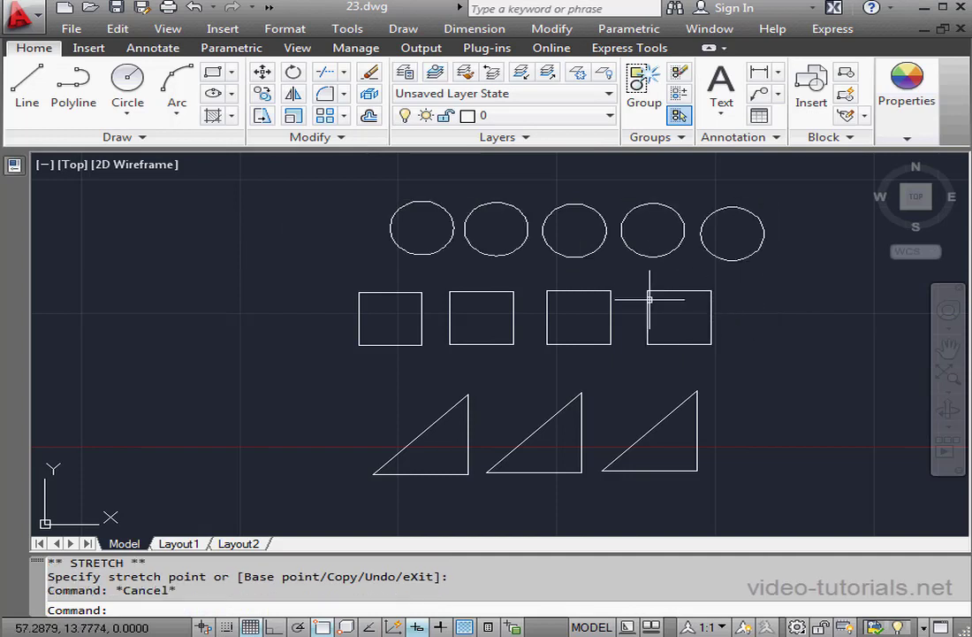
{"action": "left_click", "coordinate": [612, 305]}
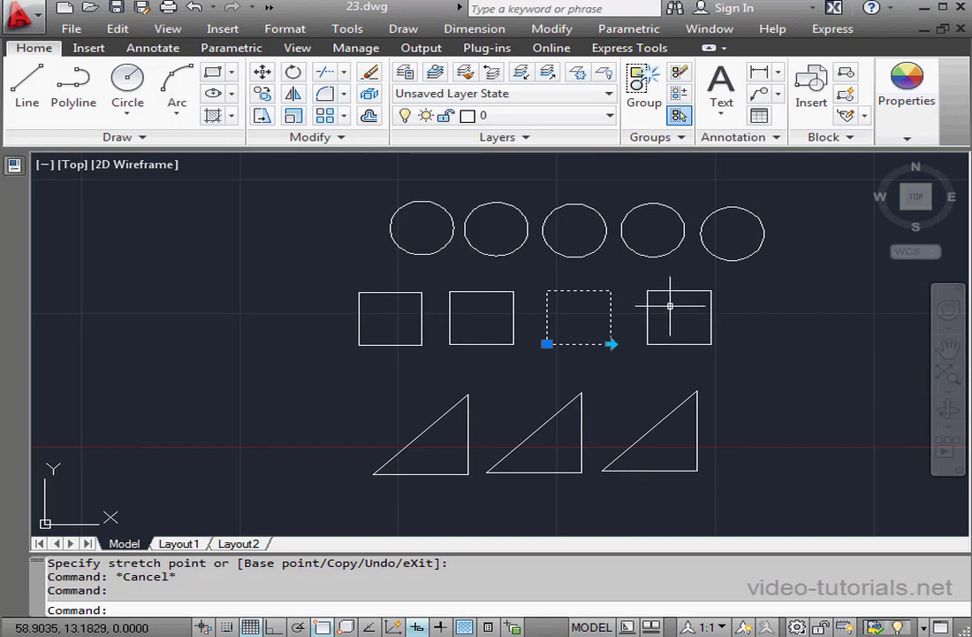
{"action": "key", "text": "Escape"}
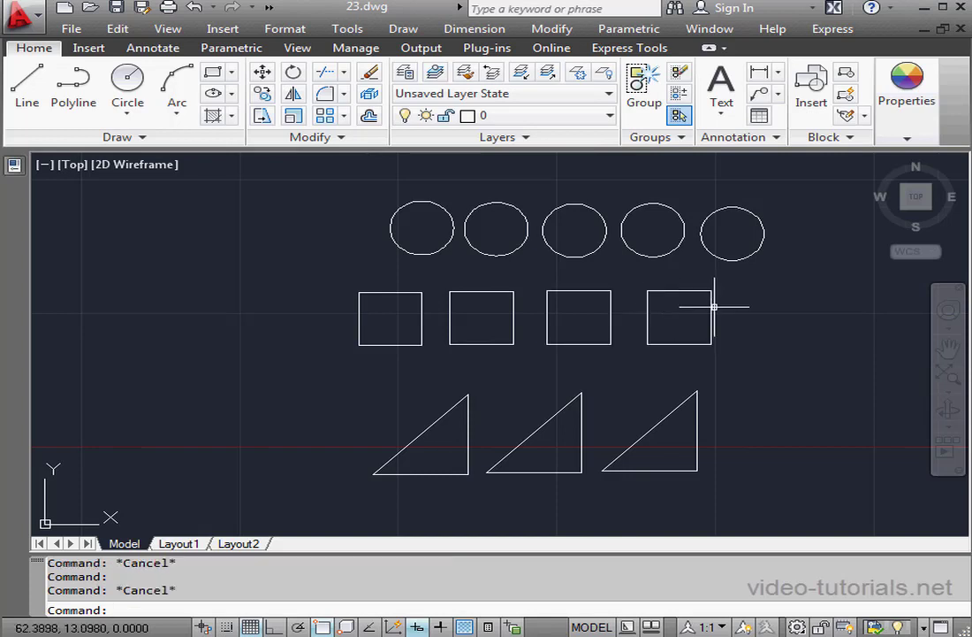
Look up the leftmost circle's group name in the Group Manager and make group GR_01 non-selectable
{"action": "left_click", "coordinate": [680, 138]}
{"action": "left_click", "coordinate": [686, 160]}
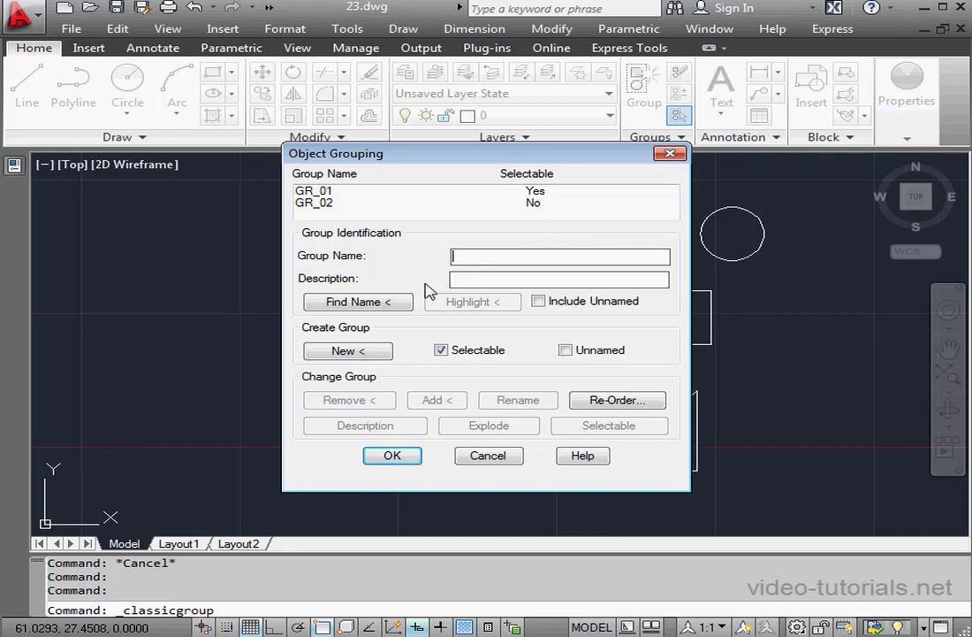
{"action": "left_click", "coordinate": [386, 304]}
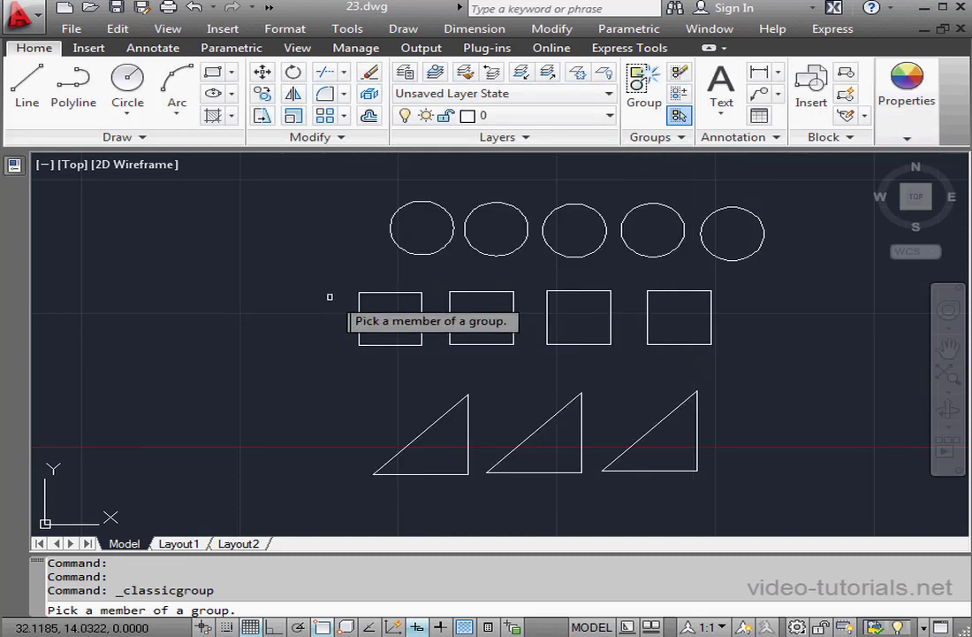
{"action": "left_click", "coordinate": [421, 255]}
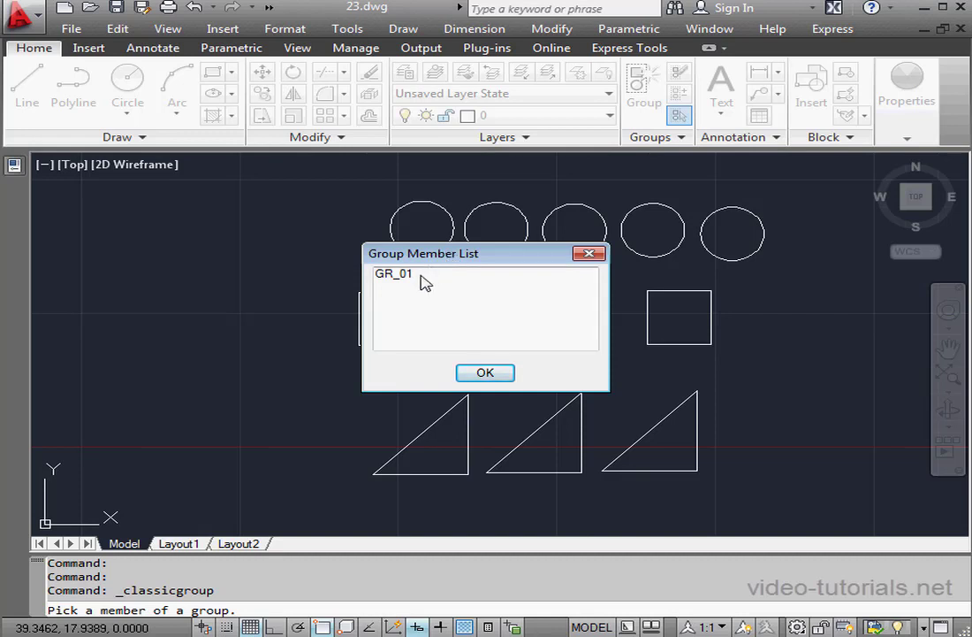
{"action": "left_click", "coordinate": [492, 374]}
{"action": "left_click", "coordinate": [460, 191]}
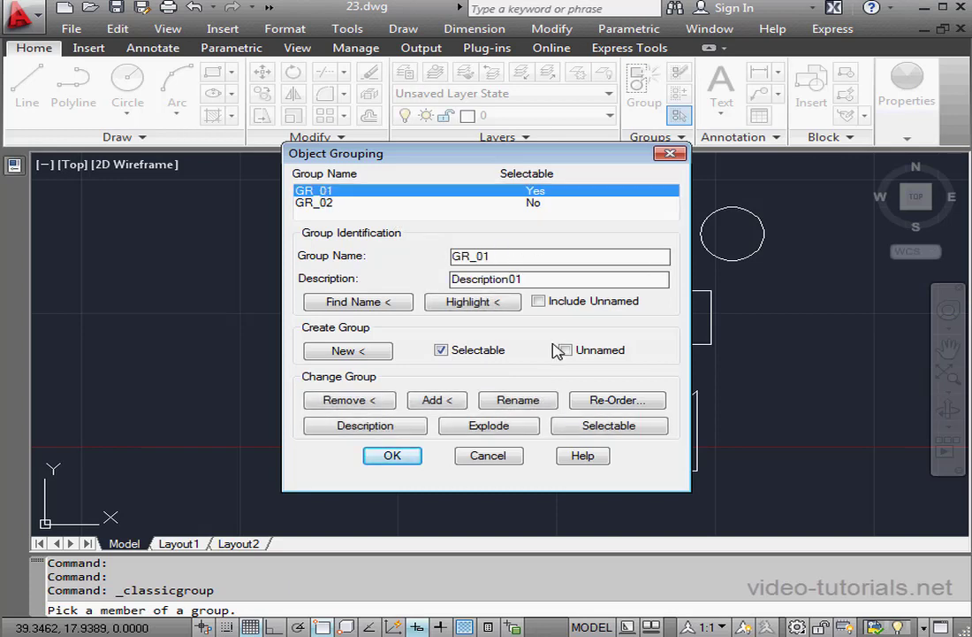
{"action": "left_click", "coordinate": [619, 426]}
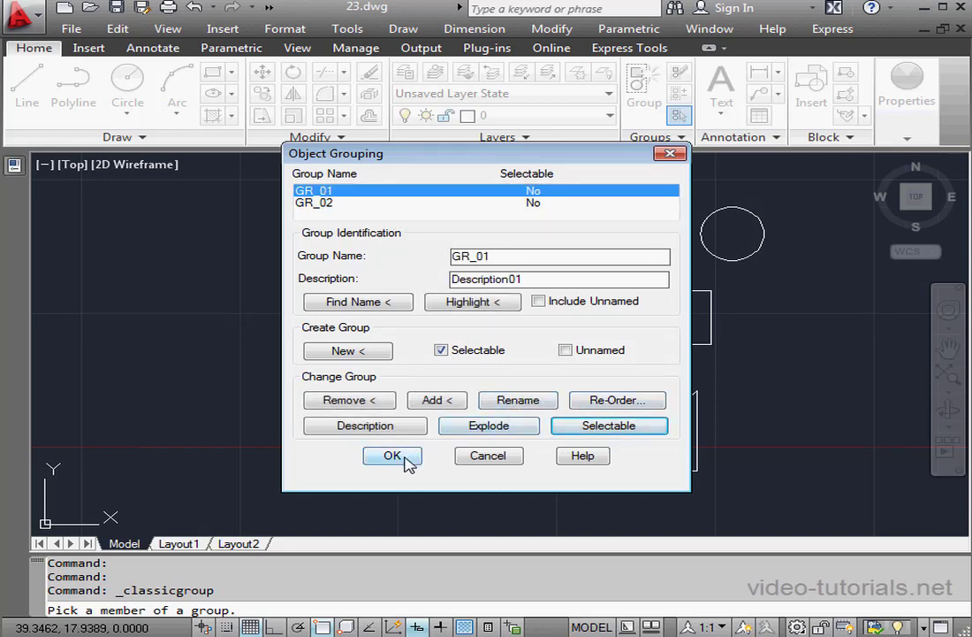
Create a new group named GR_03 from the leftmost square and the leftmost circle
{"action": "left_click", "coordinate": [499, 257]}
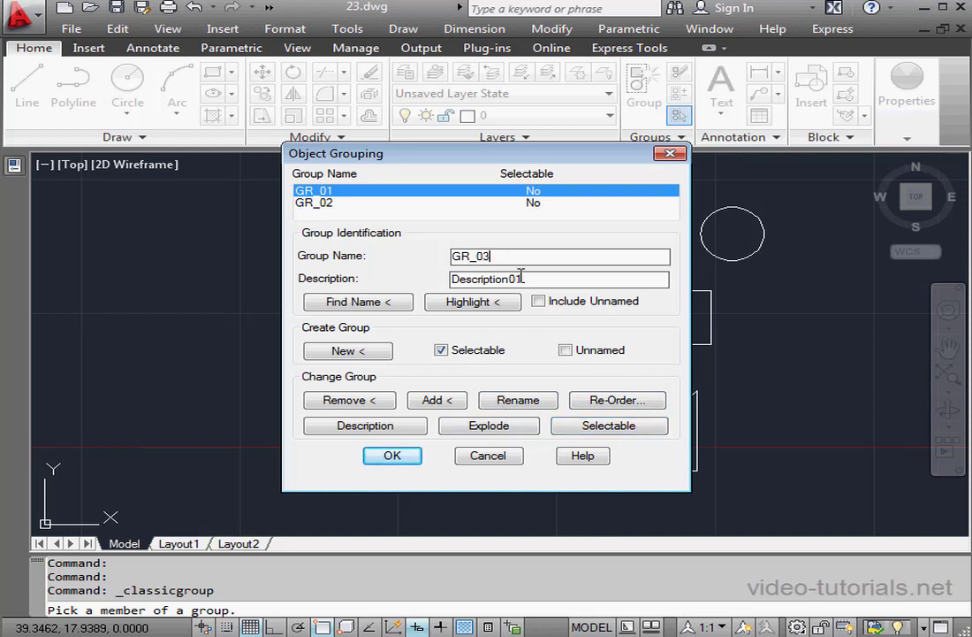
{"action": "left_click", "coordinate": [364, 353]}
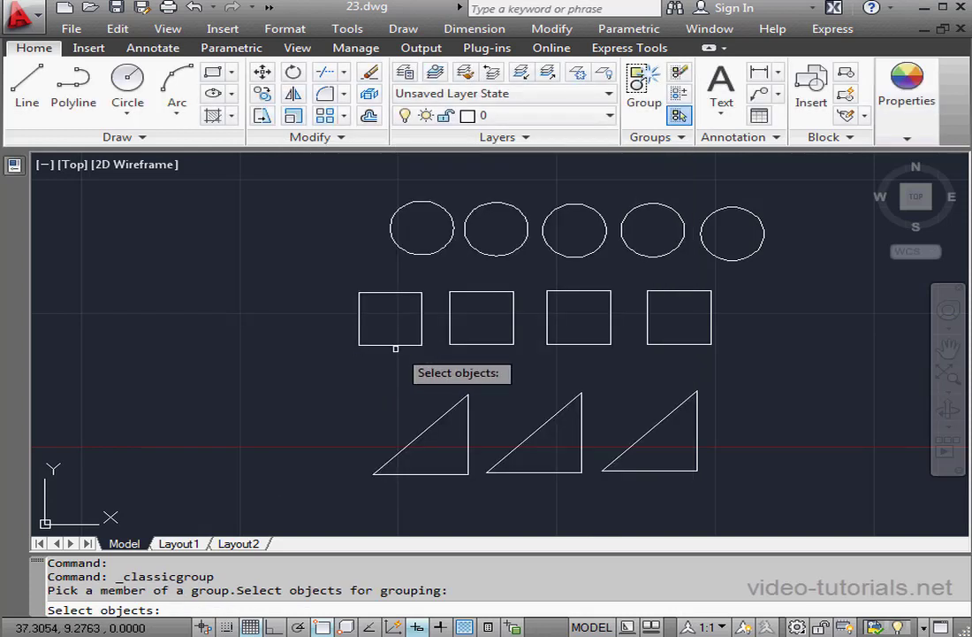
{"action": "left_click", "coordinate": [395, 345]}
{"action": "left_click", "coordinate": [441, 249]}
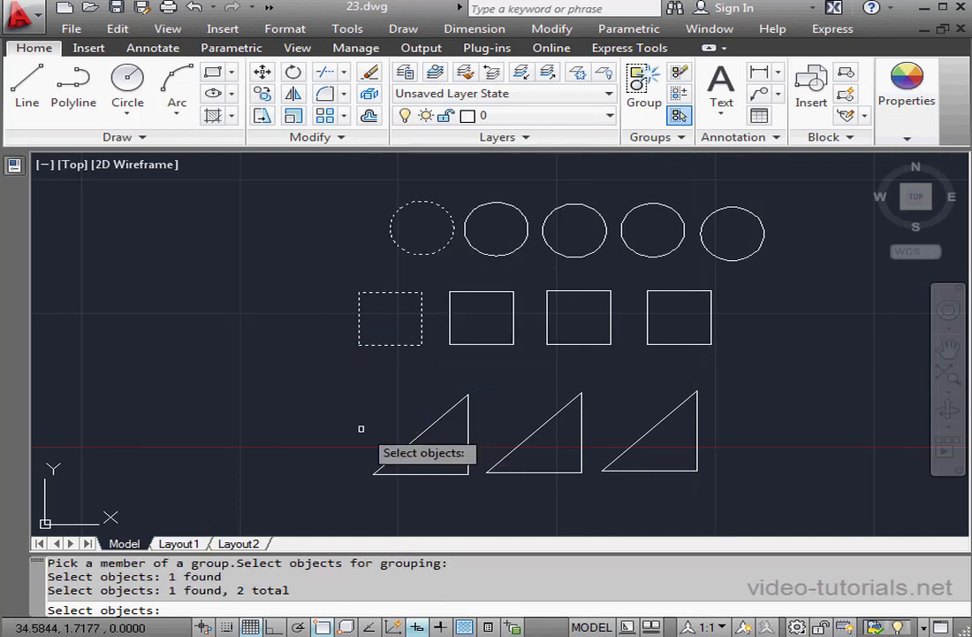
{"action": "key", "text": "Return"}
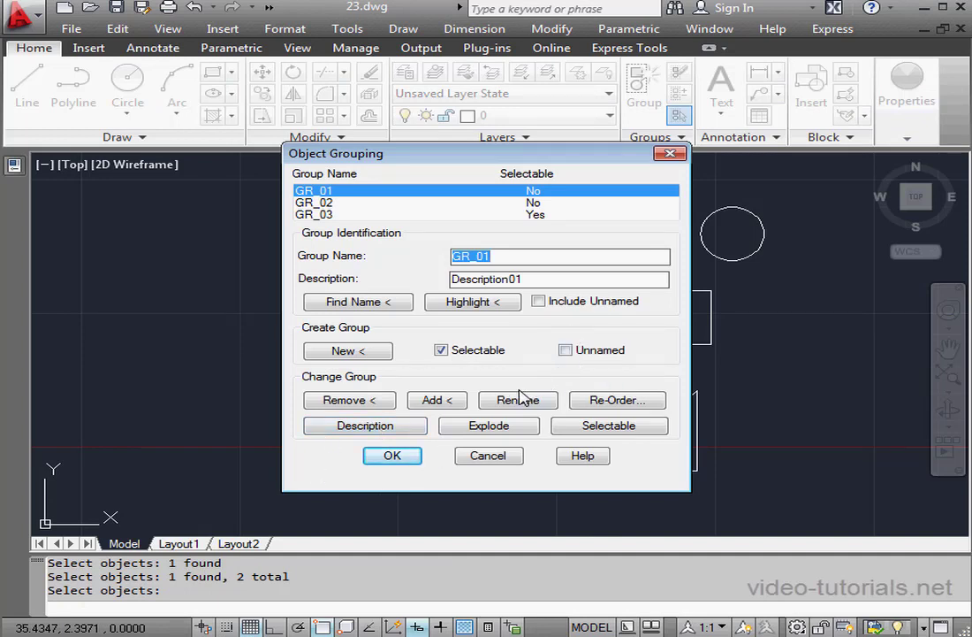
Find the names of the groups that the leftmost square belongs to
{"action": "left_click", "coordinate": [399, 302]}
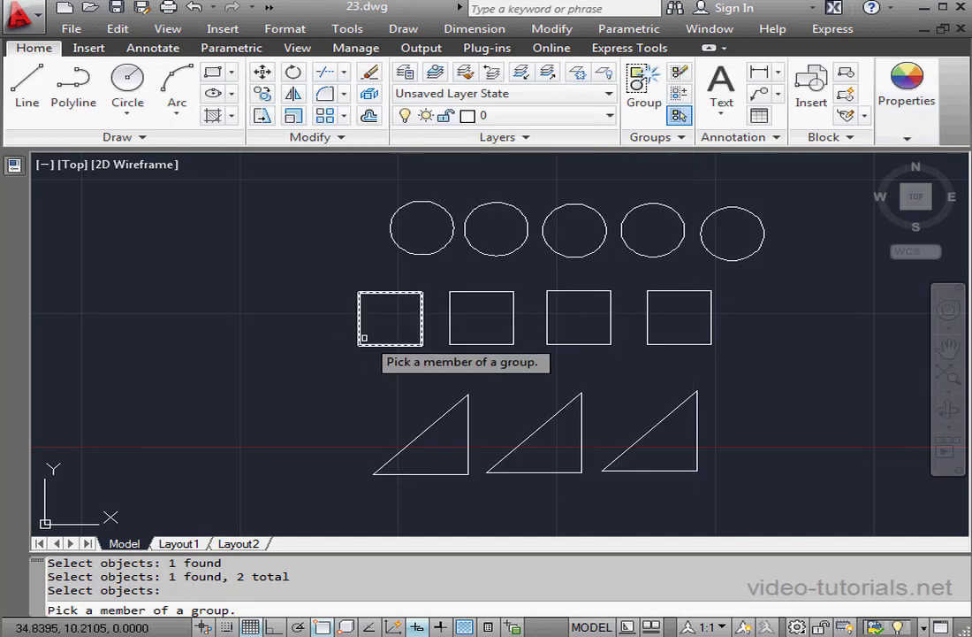
{"action": "left_click", "coordinate": [405, 294]}
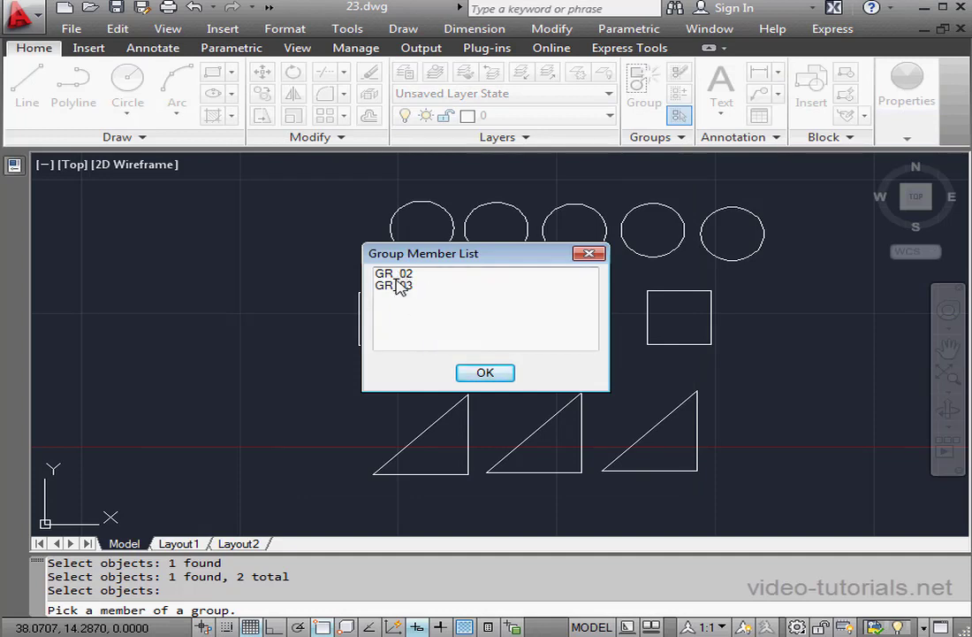
{"action": "left_click", "coordinate": [485, 373]}
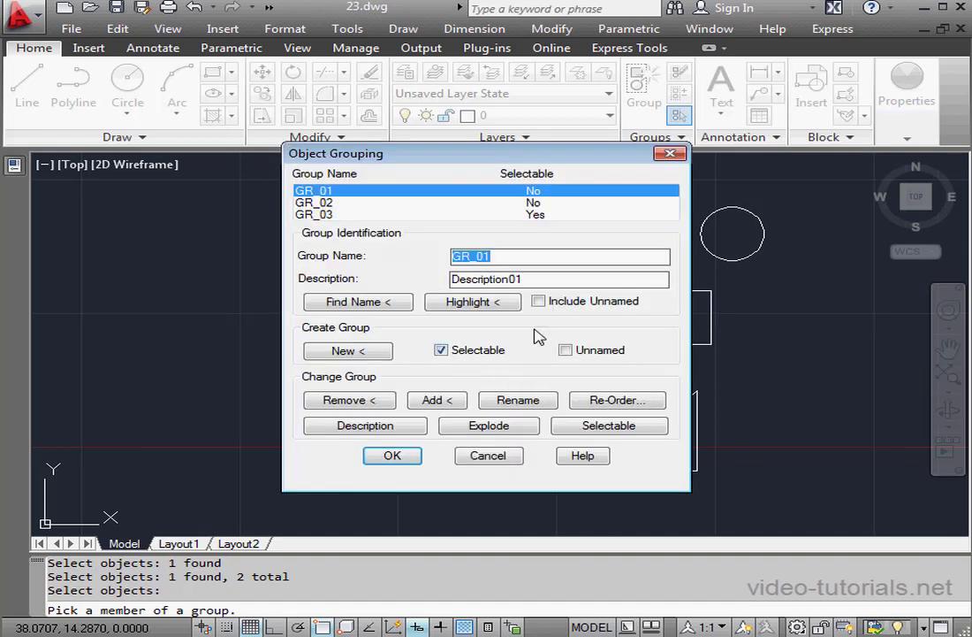
Explode group GR_03 and close the Group Manager, accepting the changes
{"action": "left_click", "coordinate": [541, 215]}
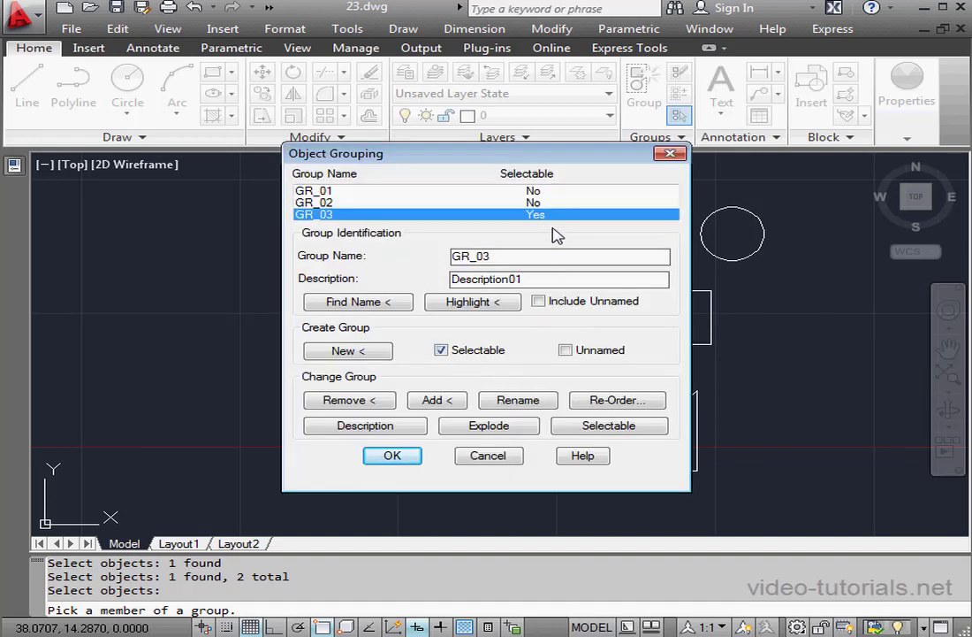
{"action": "left_click", "coordinate": [510, 429]}
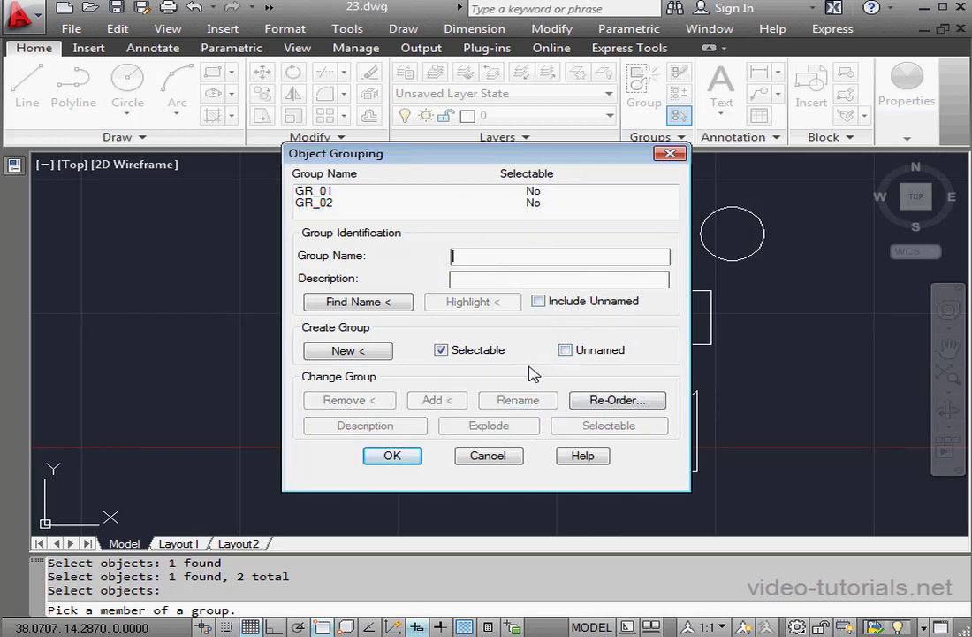
{"action": "left_click", "coordinate": [398, 456]}
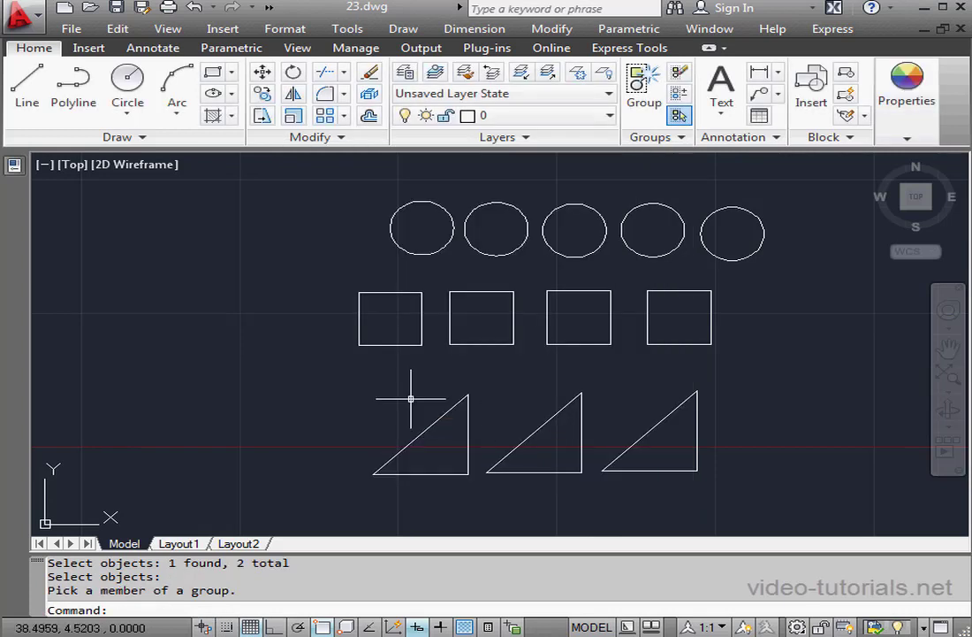